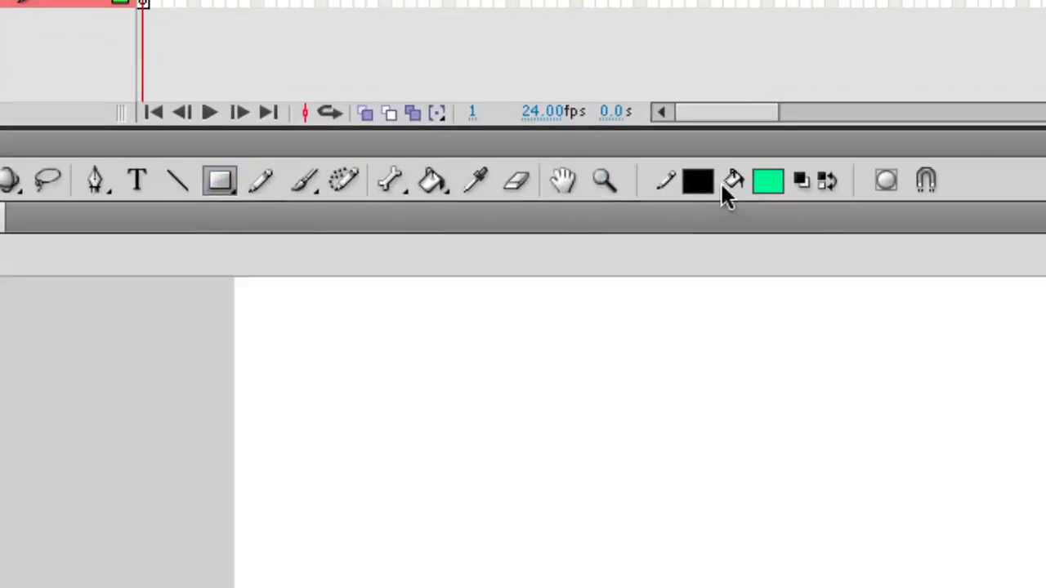
Draw a small upright rectangle in the middle of the stage with no stroke and blue fill #0099FF
click(697, 183)
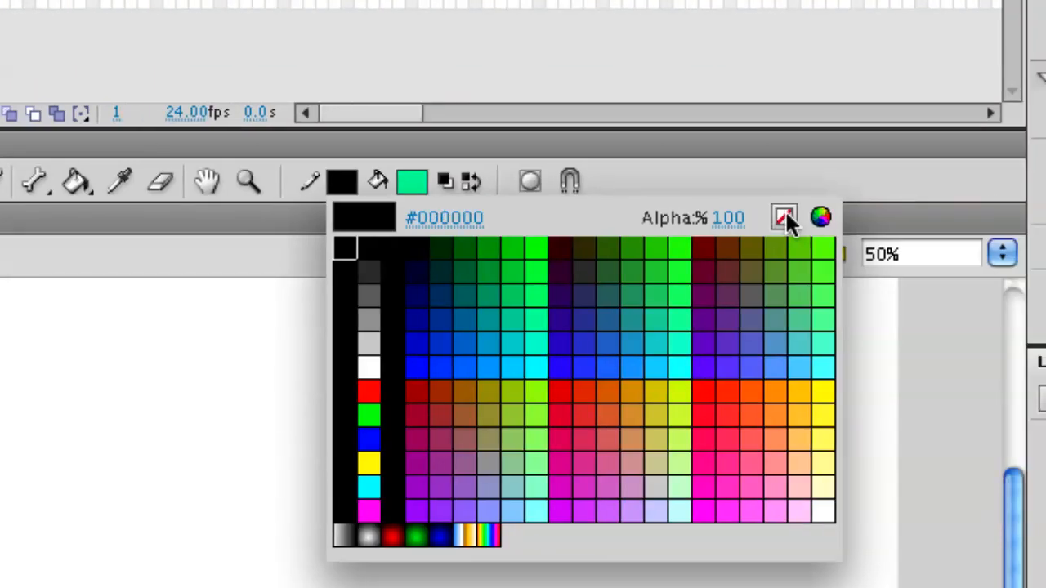
click(784, 217)
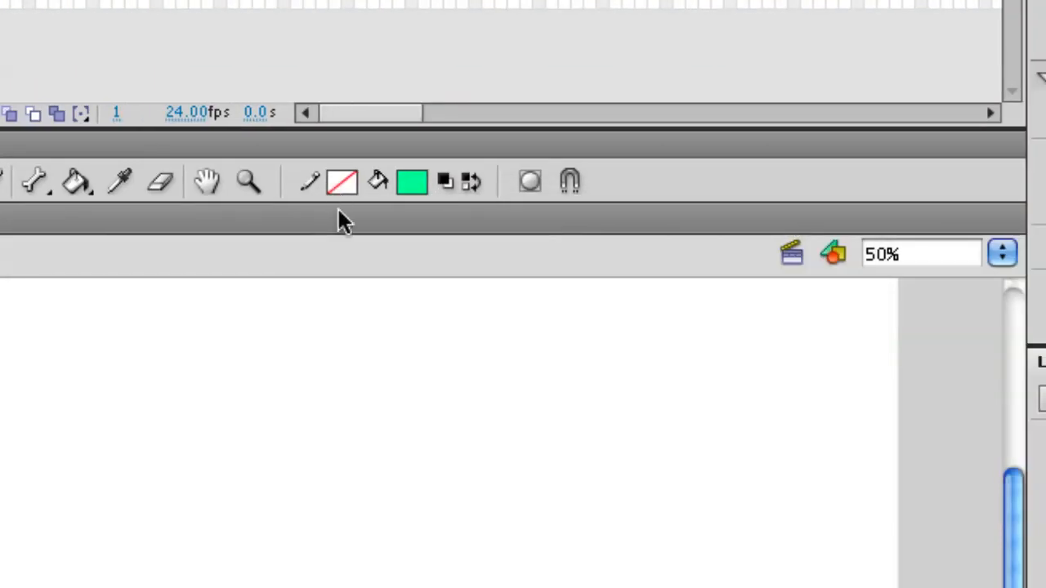
click(412, 181)
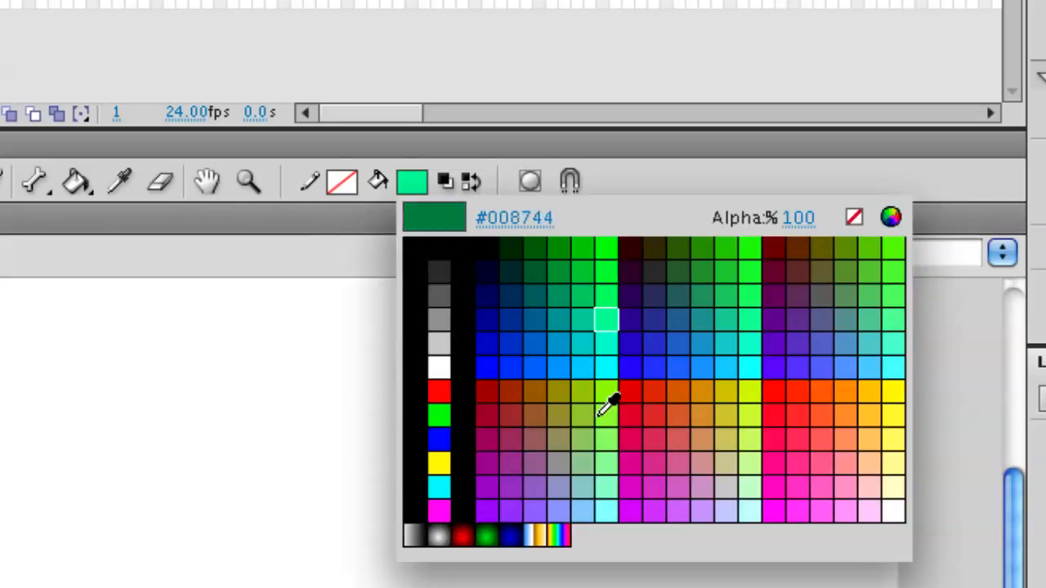
click(564, 369)
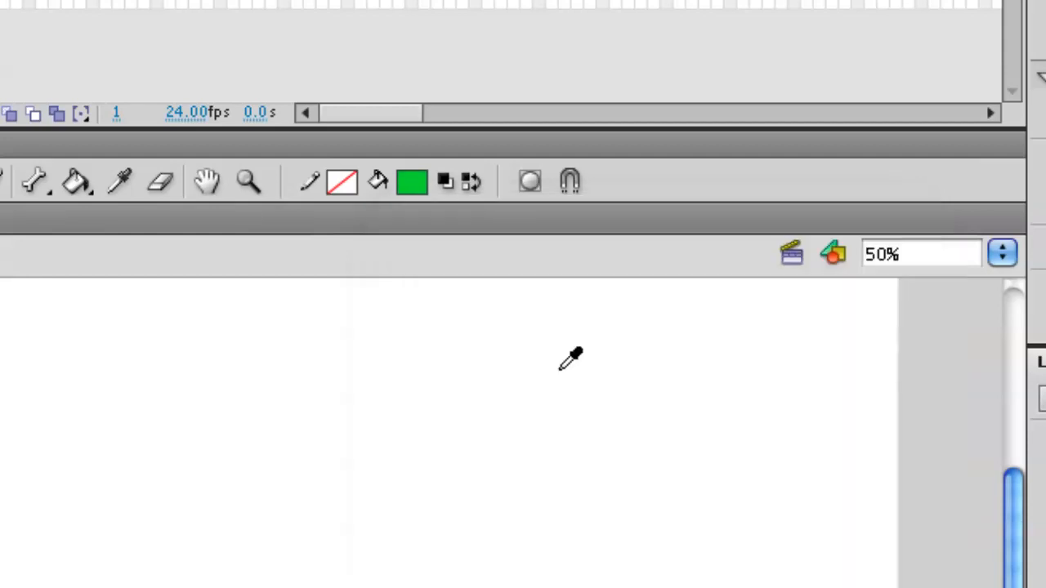
click(411, 188)
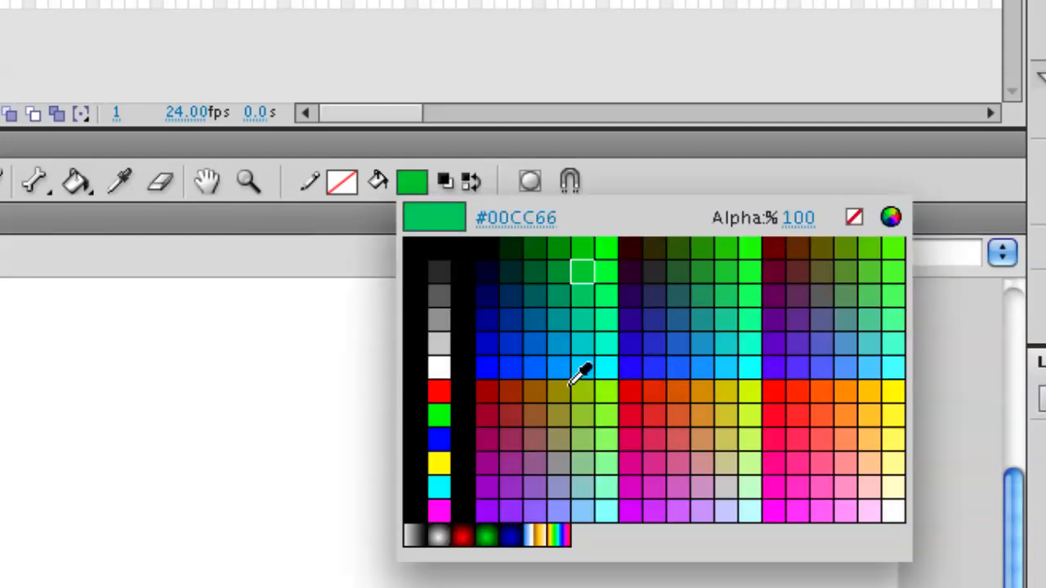
click(559, 370)
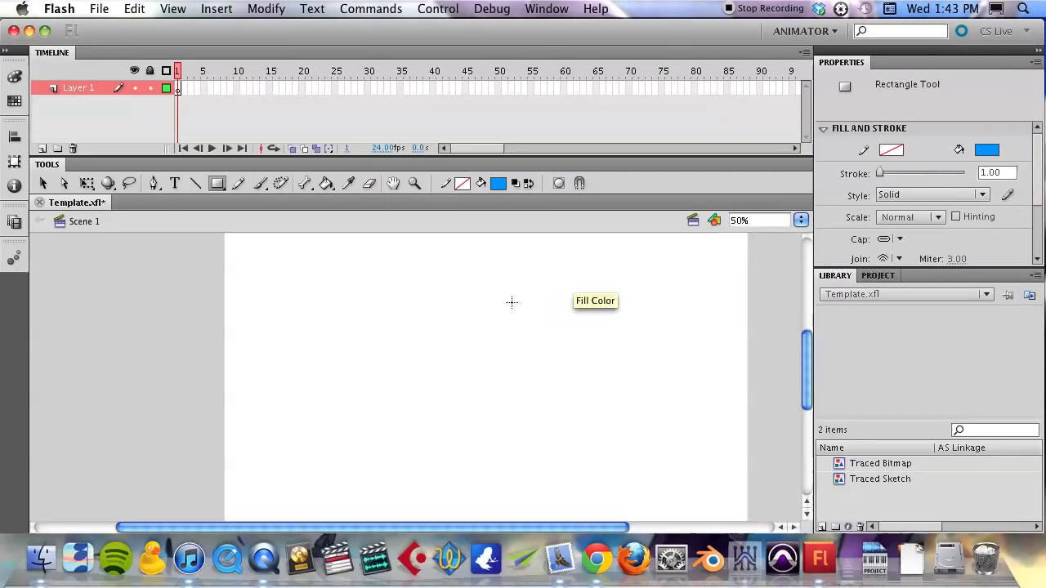
mouse_move(427, 333)
mouse_down()
mouse_move(448, 401)
mouse_move(490, 405)
mouse_up()
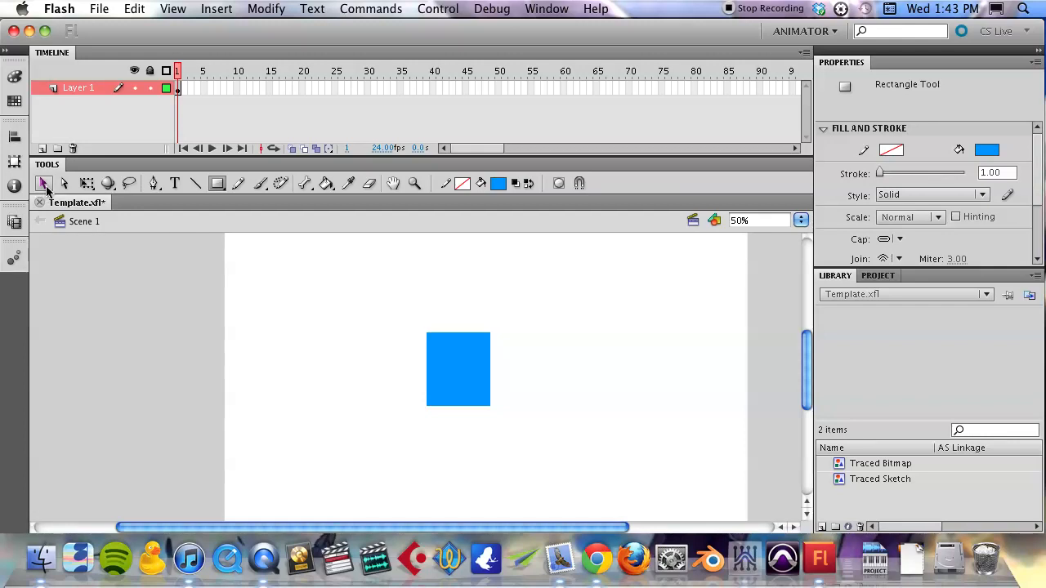
Reshape the blue rectangle into trousers by pulling a pointed notch up from its lower edge and moving both upper corners inward
click(46, 187)
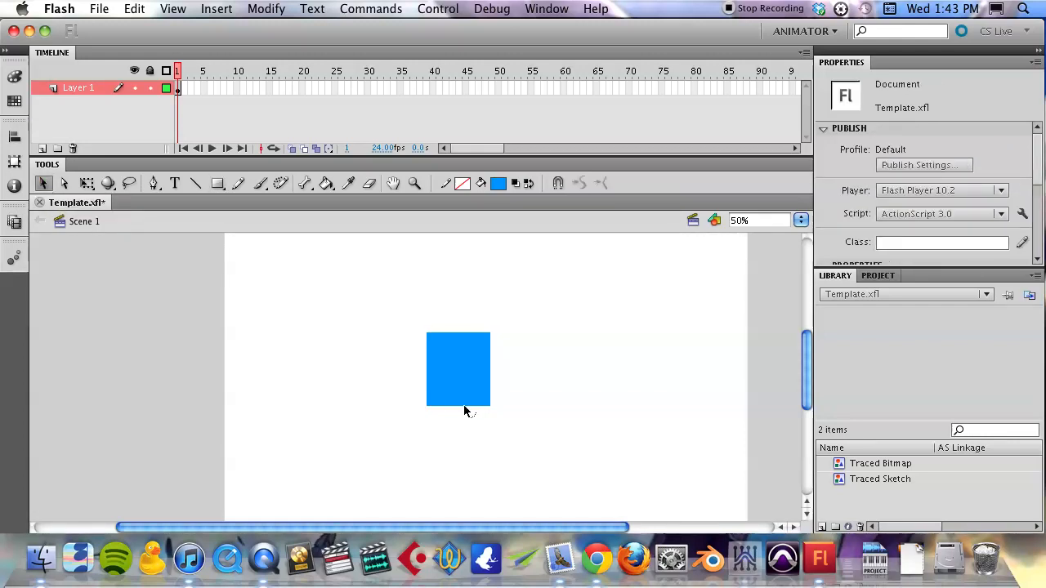
mouse_move(467, 405)
mouse_down()
mouse_move(464, 392)
mouse_move(448, 410)
mouse_move(475, 403)
mouse_up()
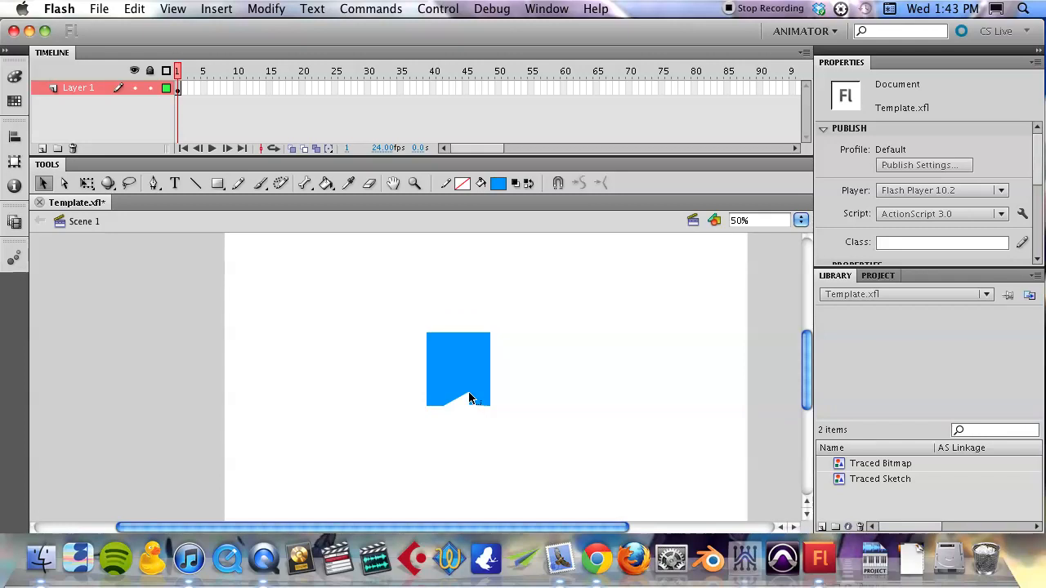
drag(466, 395, 442, 346)
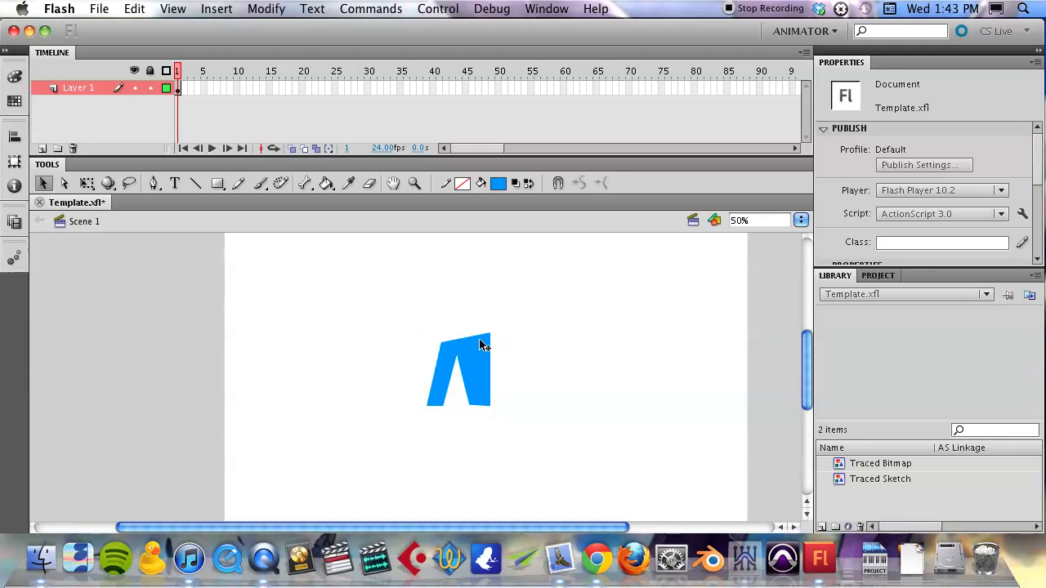
drag(489, 342, 473, 342)
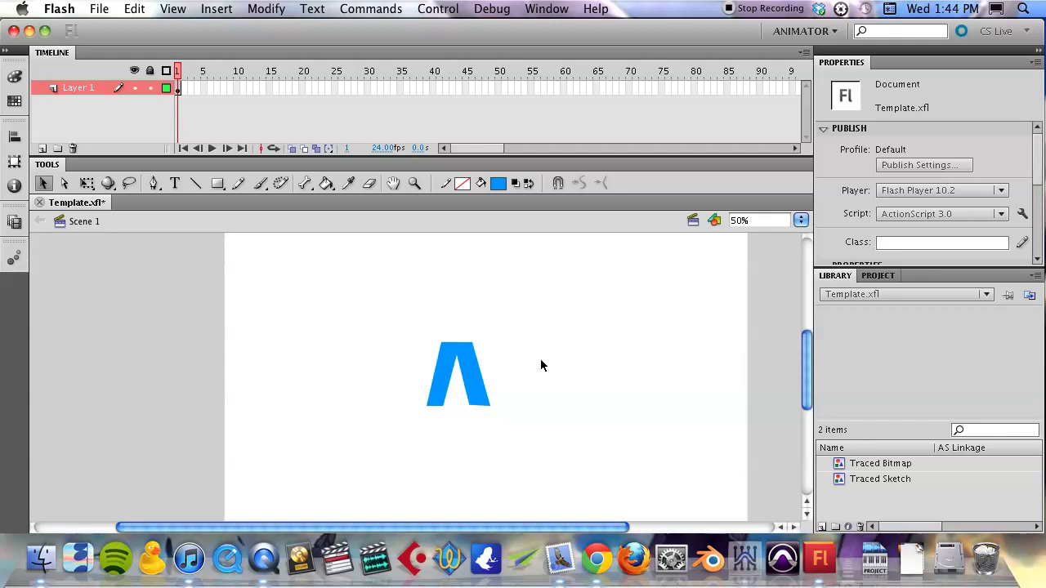
Draw a small strokeless oval with dark brown fill #663333 just below the left trouser leg
key(o)
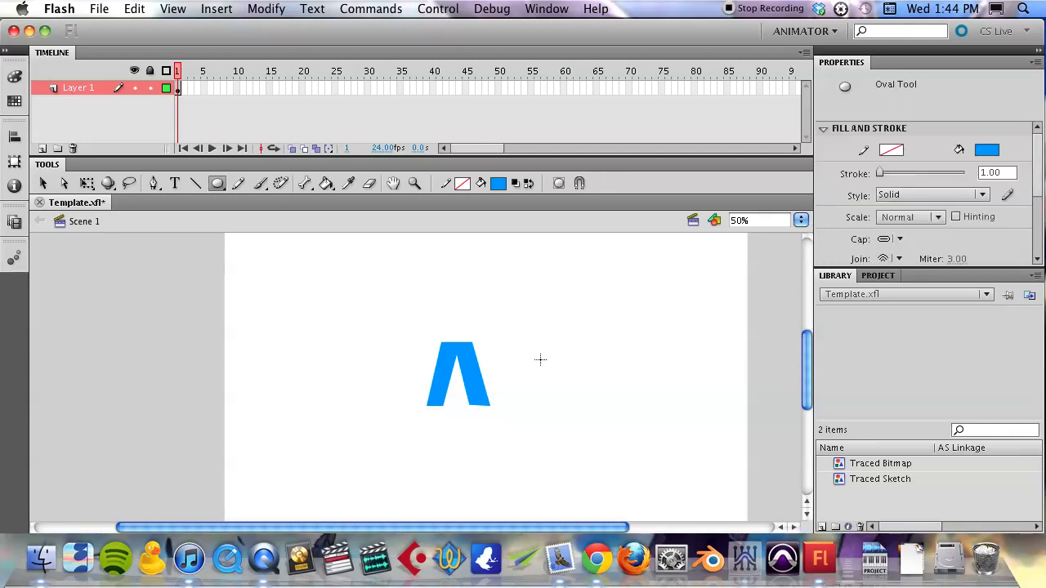
click(497, 183)
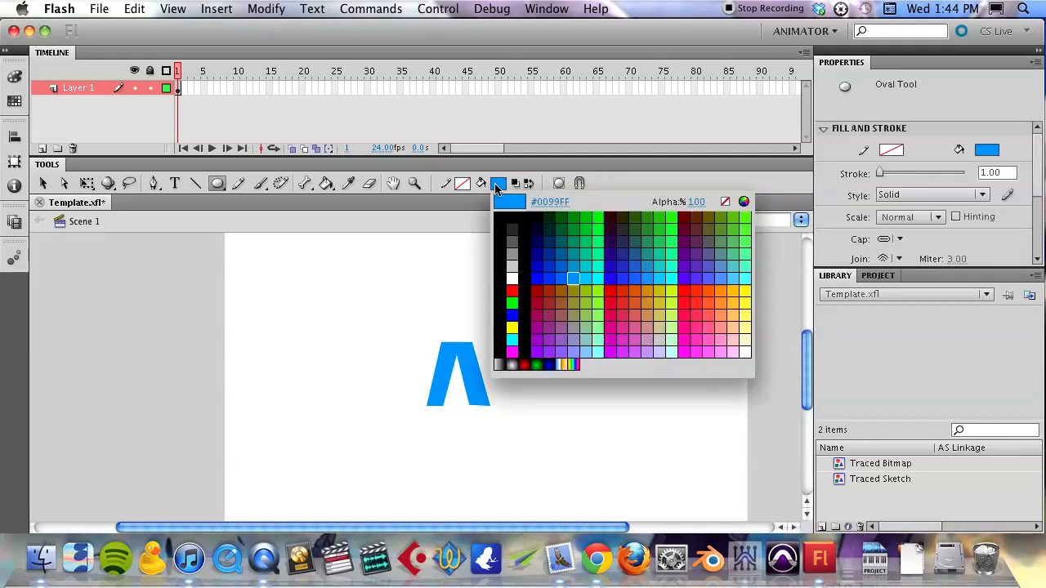
click(699, 224)
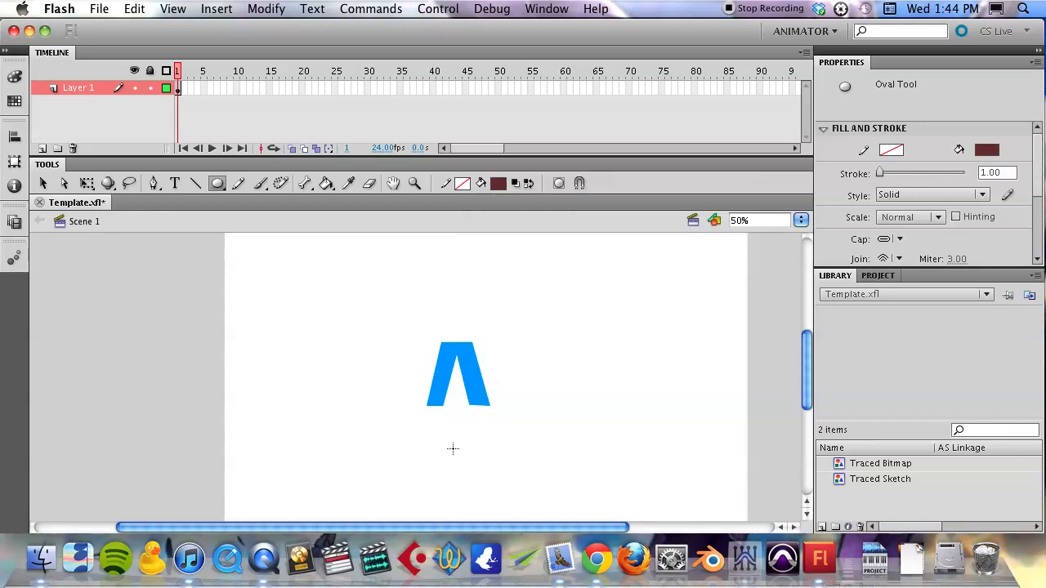
drag(438, 431, 441, 440)
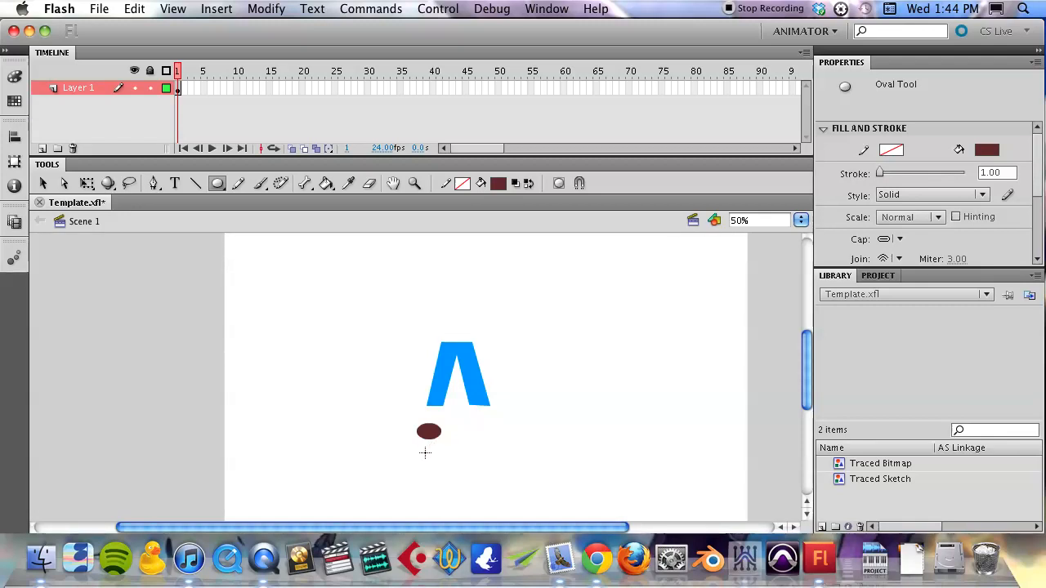
Cut off the lower part of the brown oval to leave a flat-soled shoe about 60 by 30 px
key(v)
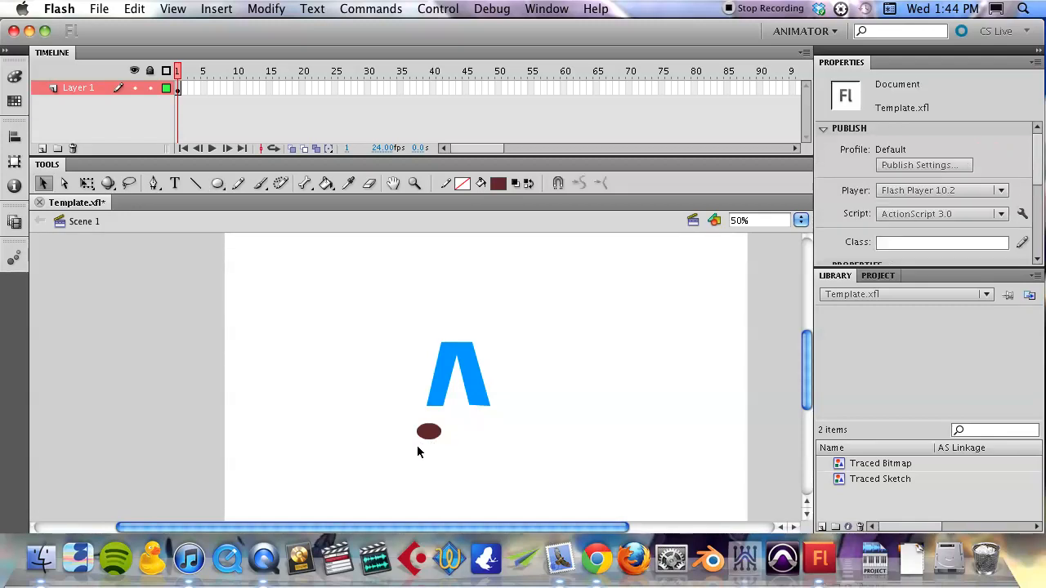
drag(409, 435, 452, 444)
key(Delete)
drag(454, 434, 450, 440)
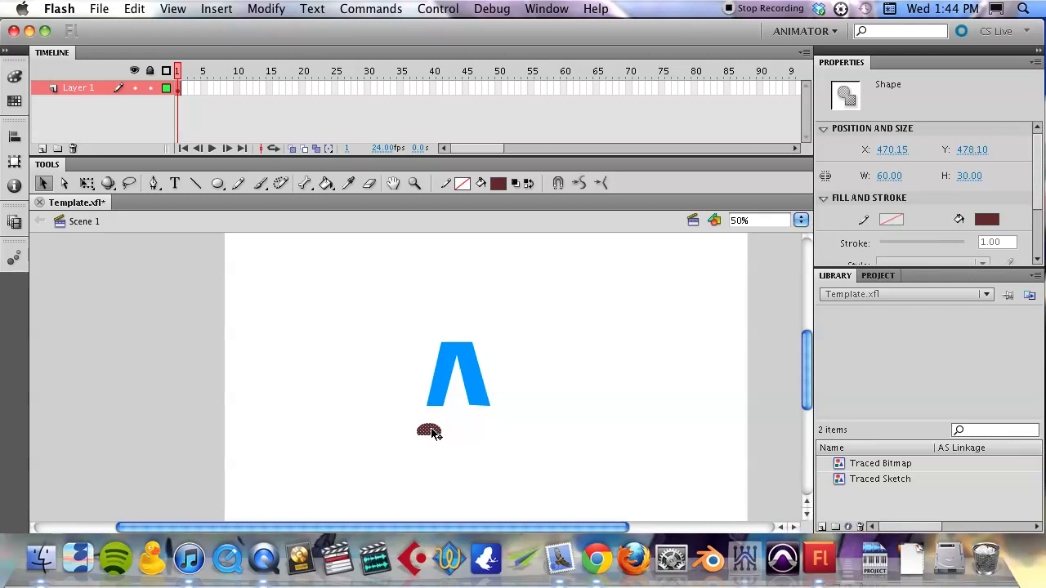
Duplicate the brown shoe and place the copy just below the right trouser leg
alt+drag(430, 434, 482, 413)
click(455, 443)
click(481, 432)
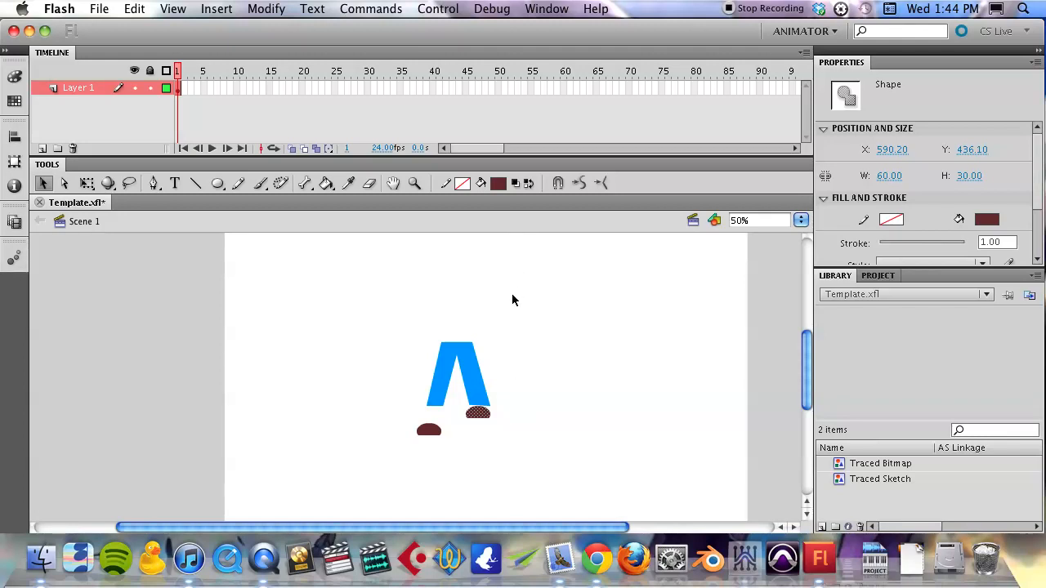
mouse_move(478, 415)
mouse_down()
mouse_move(499, 430)
mouse_move(482, 419)
mouse_up()
Turn off Snap Align and Snap to Guides
click(598, 9)
text(gr)
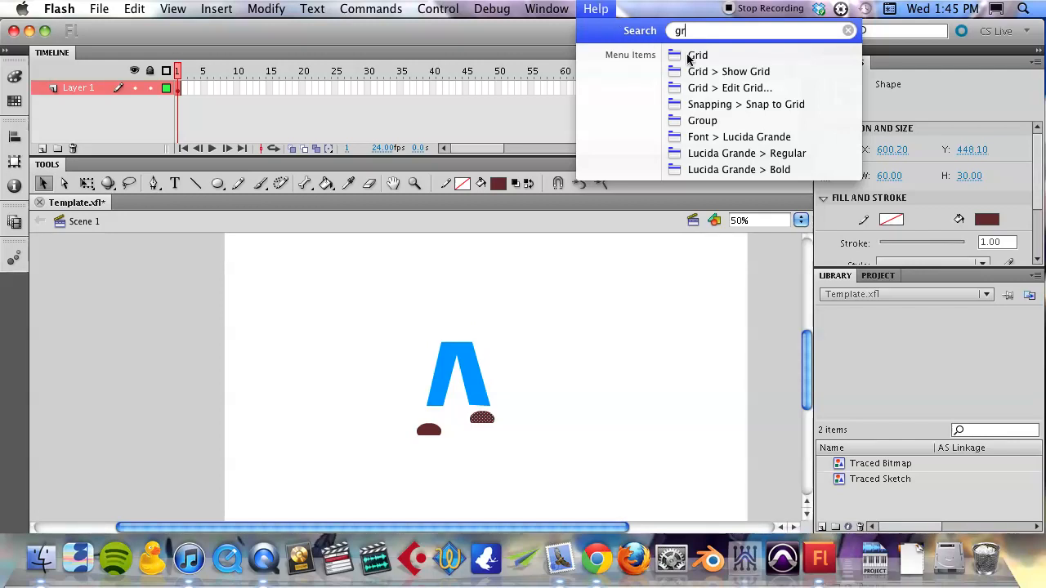
mouse_move(727, 64)
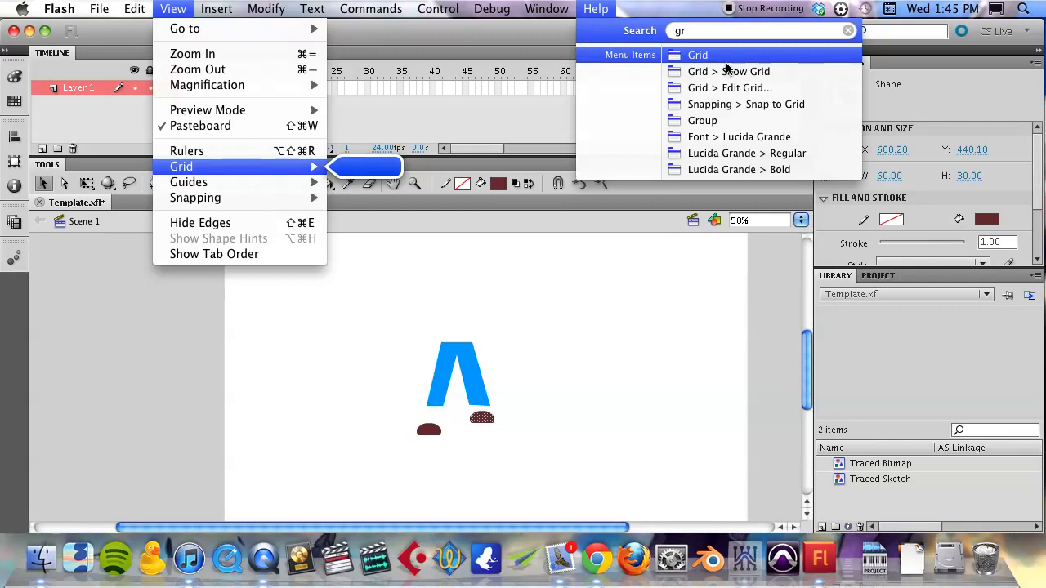
mouse_move(729, 106)
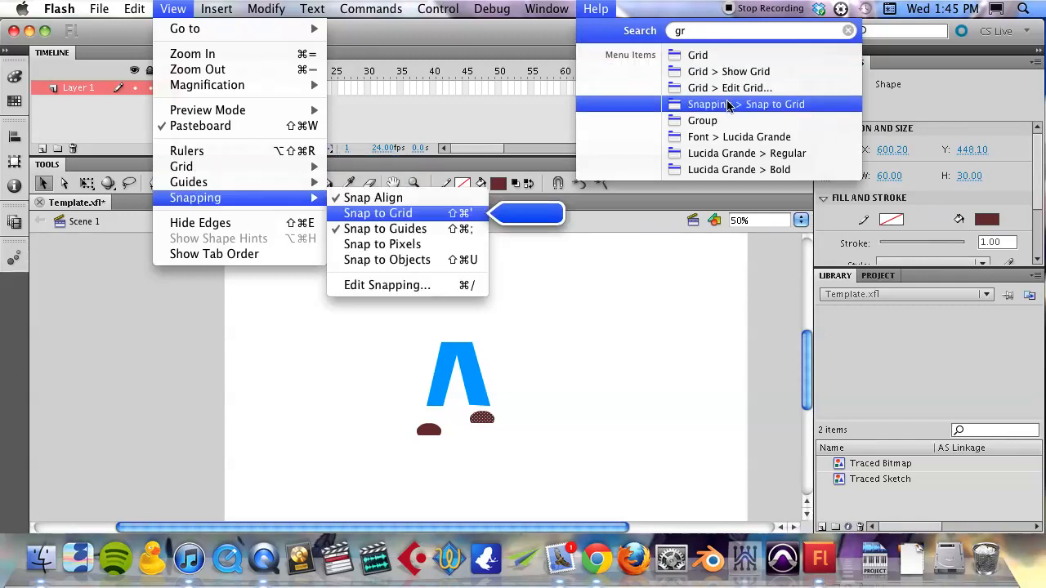
click(377, 201)
click(232, 7)
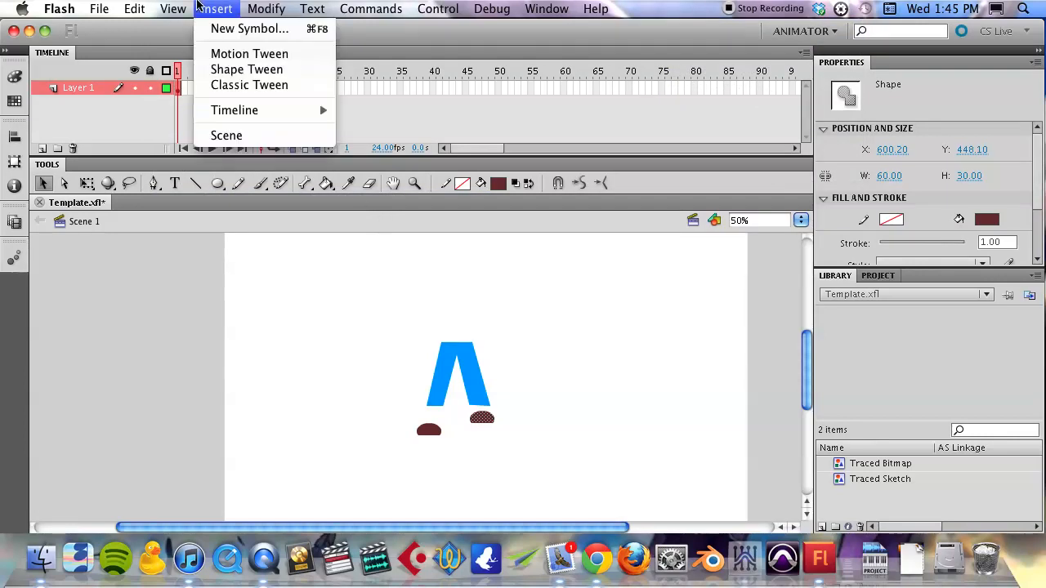
mouse_move(286, 6)
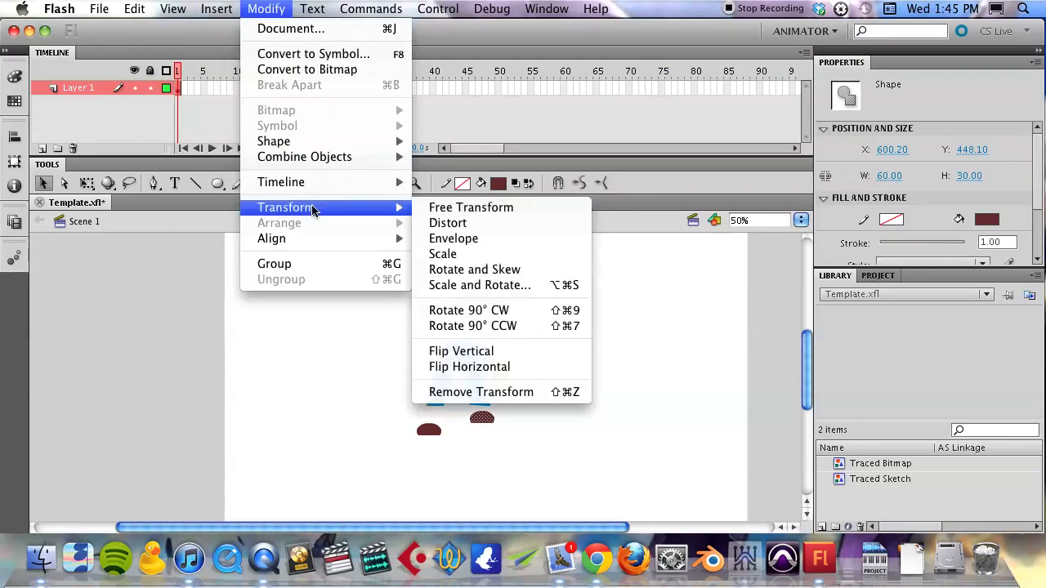
mouse_move(597, 8)
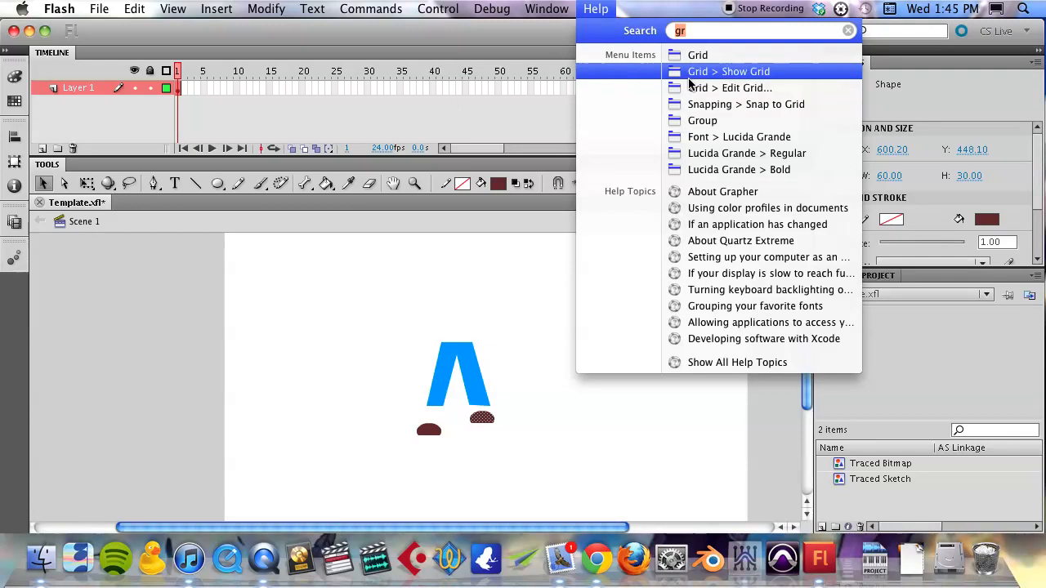
mouse_move(693, 110)
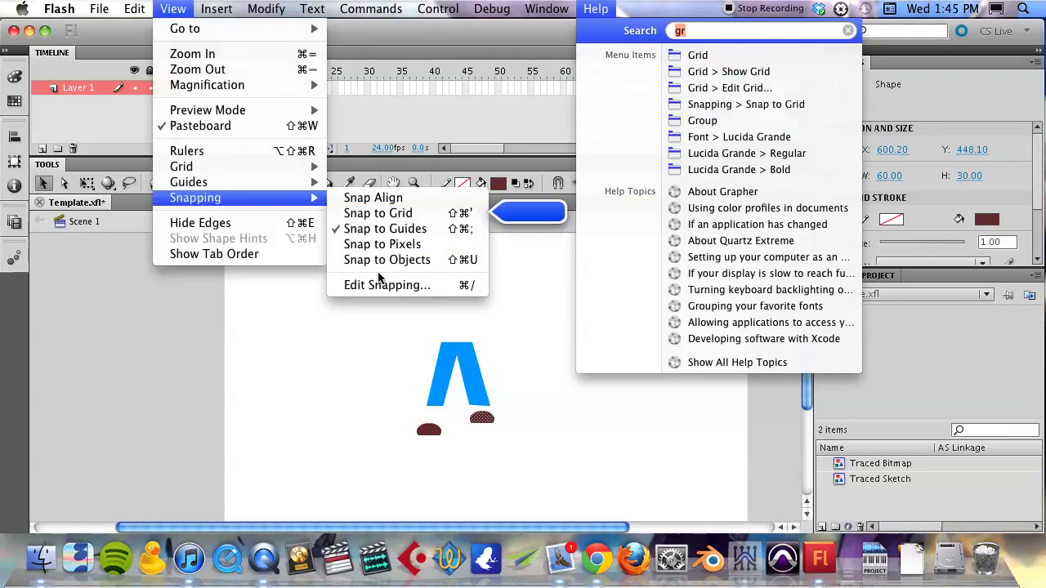
click(383, 230)
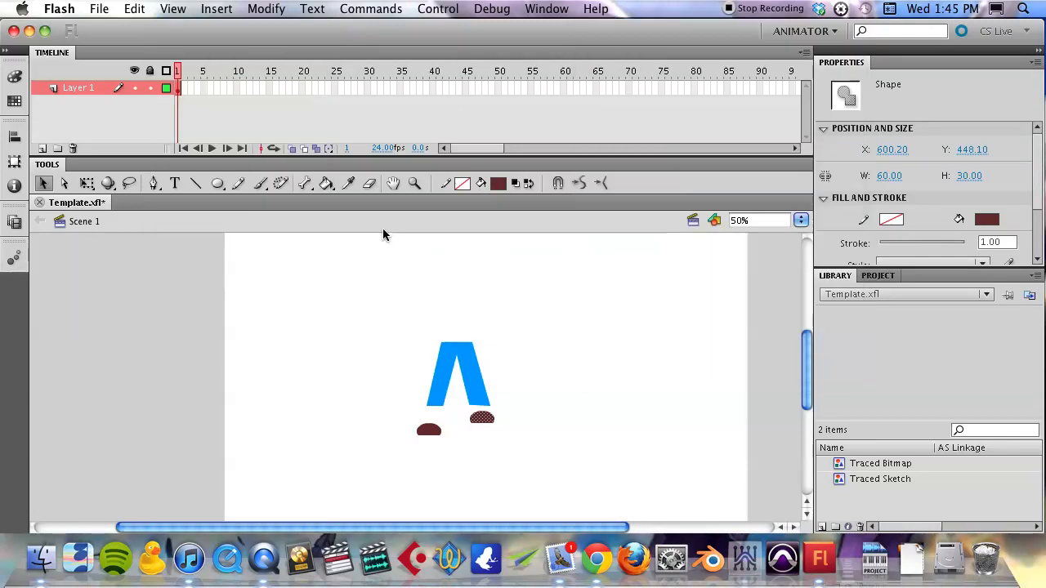
Fit both shoes against the ends of the trouser legs and move the trousers and shoes together lower on the stage
drag(479, 419, 478, 418)
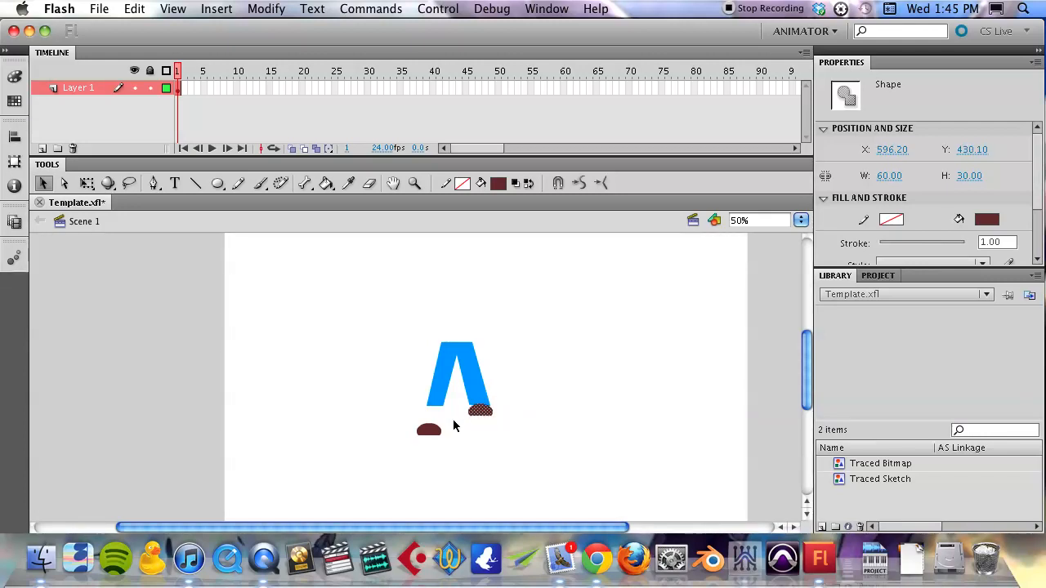
drag(409, 417, 439, 415)
click(401, 383)
drag(393, 326, 500, 432)
drag(469, 365, 468, 399)
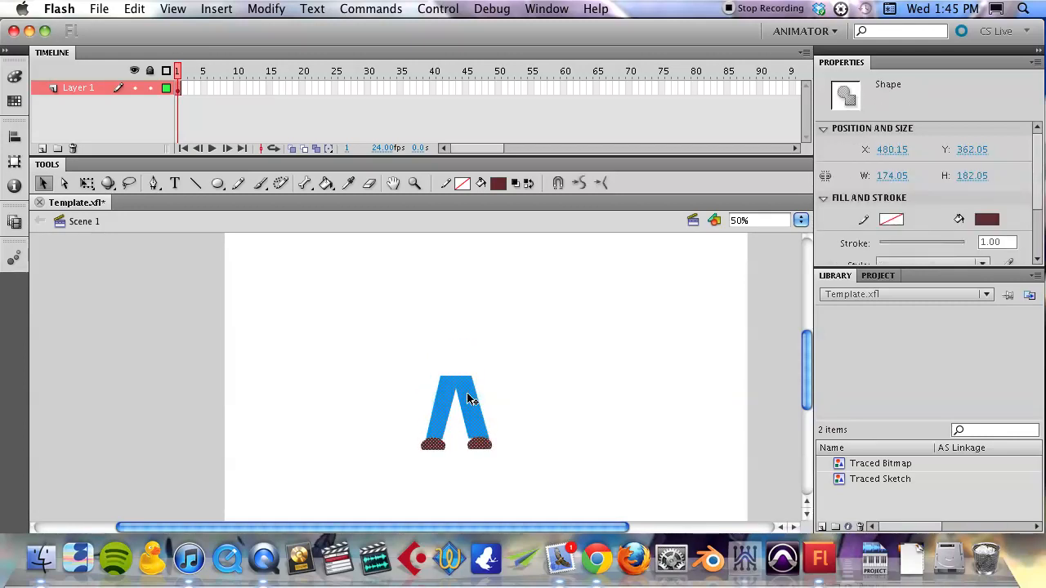
Choose pale yellow as the fill colour and undo the recolouring of the selected trousers and shoes
key(z)
click(451, 436)
scroll(427, 385, up, 3)
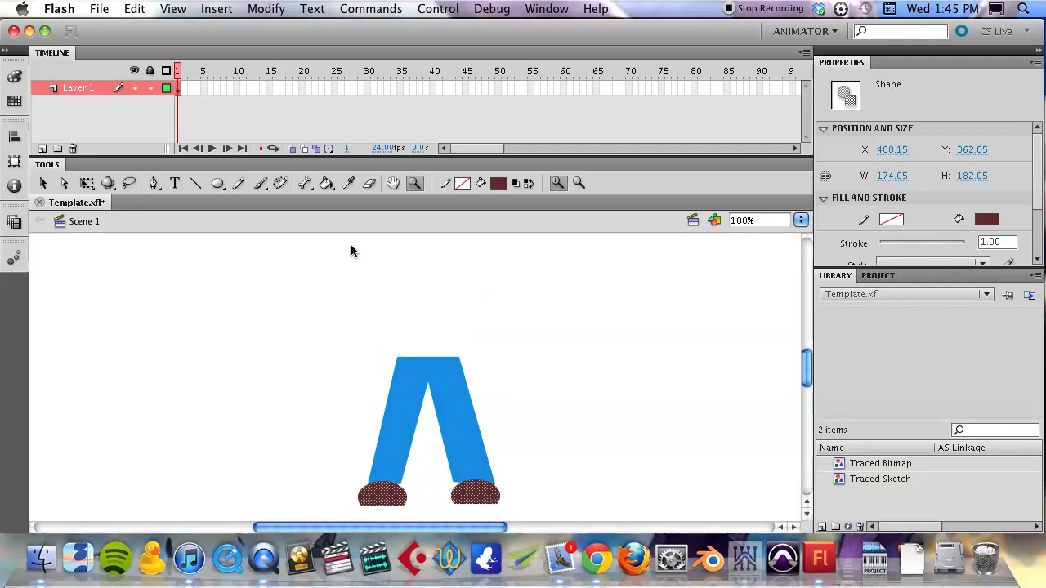
click(498, 183)
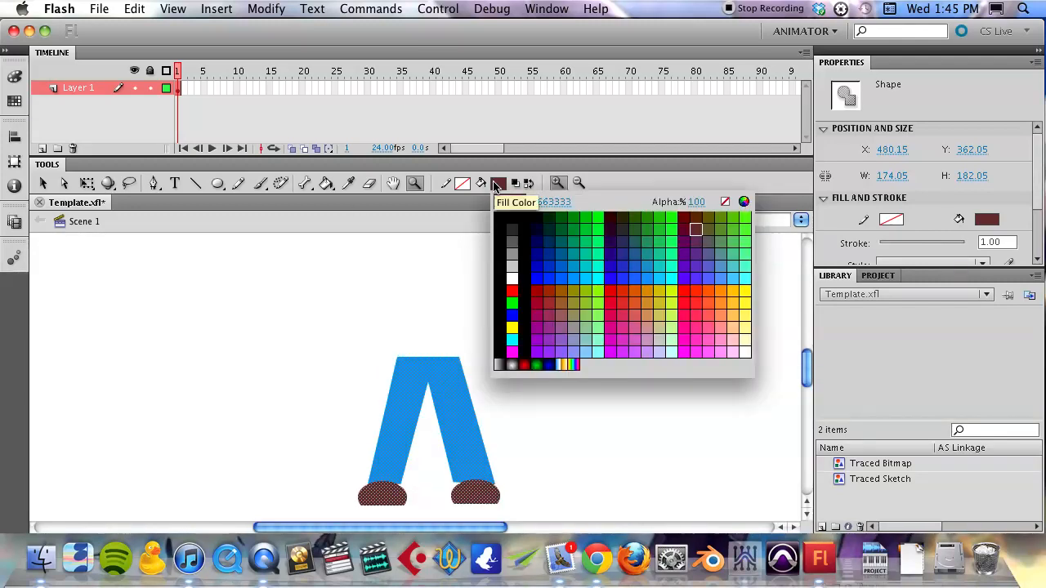
click(745, 325)
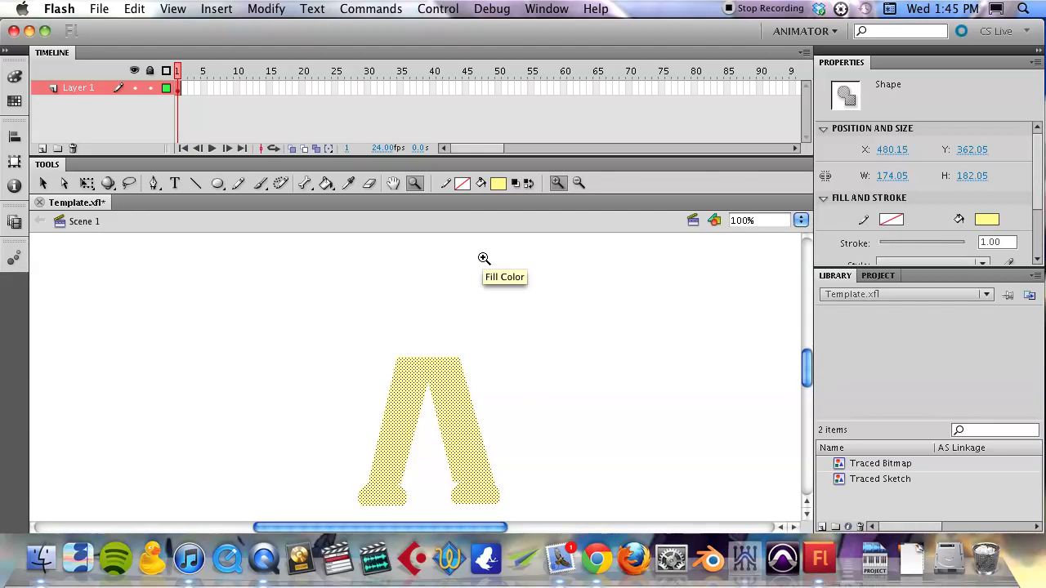
key(super+z)
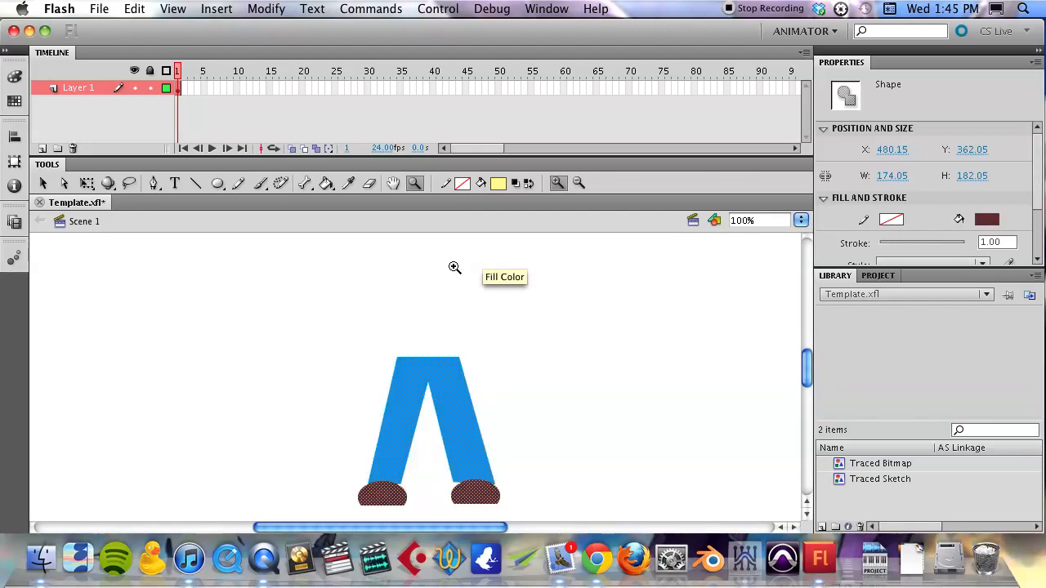
Draw a pale yellow upright rectangle as the torso, resting on the waist and slightly wider than it
key(v)
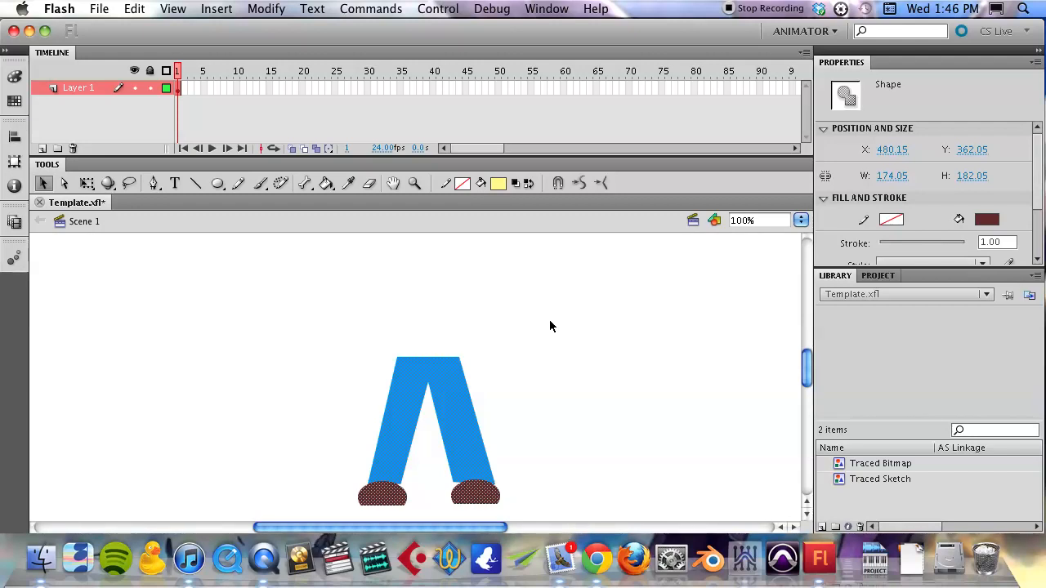
key(r)
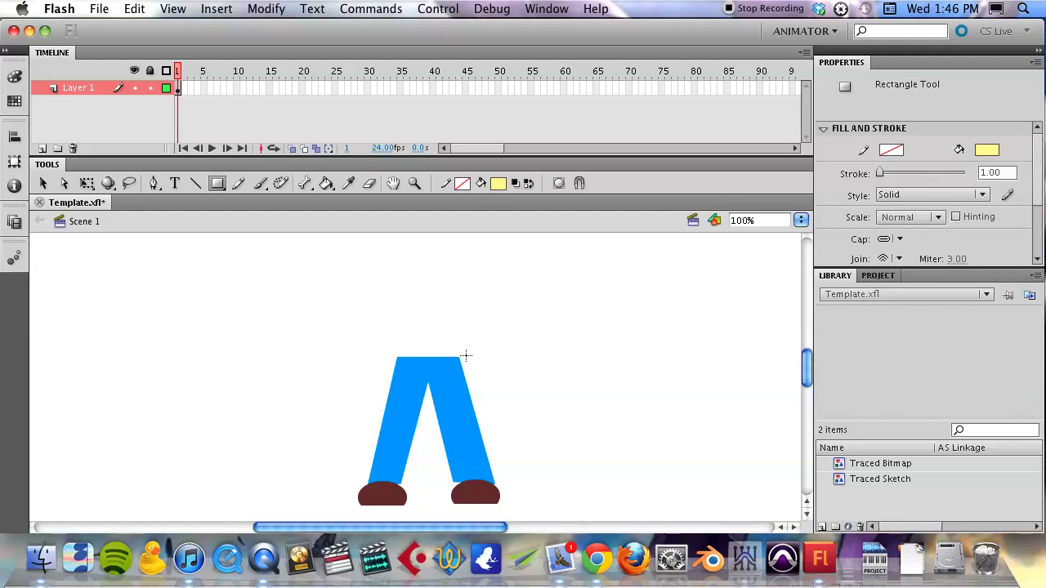
drag(466, 356, 392, 238)
scroll(537, 311, up, 3)
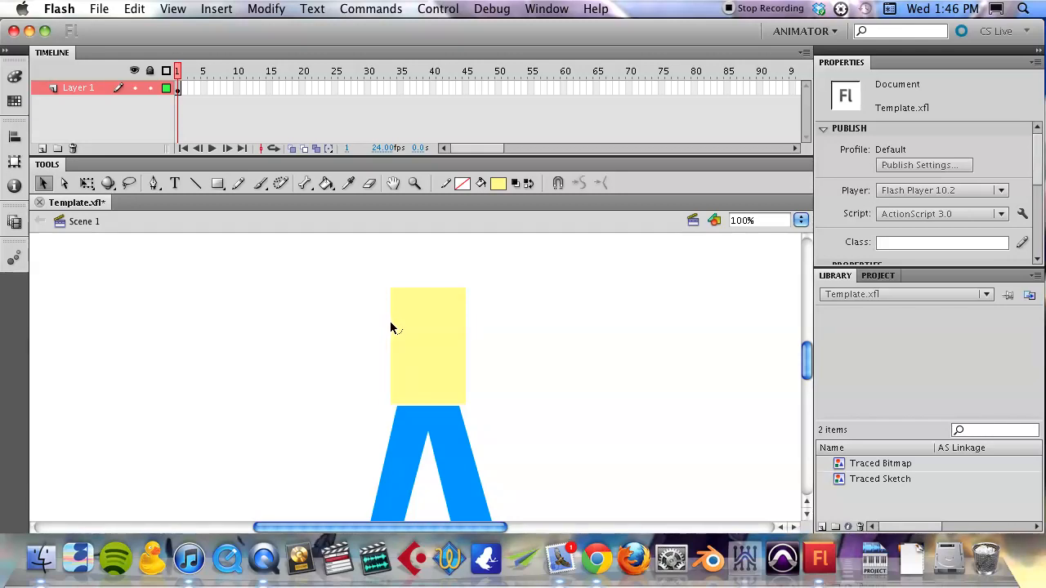
Pull short angled sleeves out of both upper side edges of the yellow torso to form a T-shirt
drag(391, 329, 358, 308)
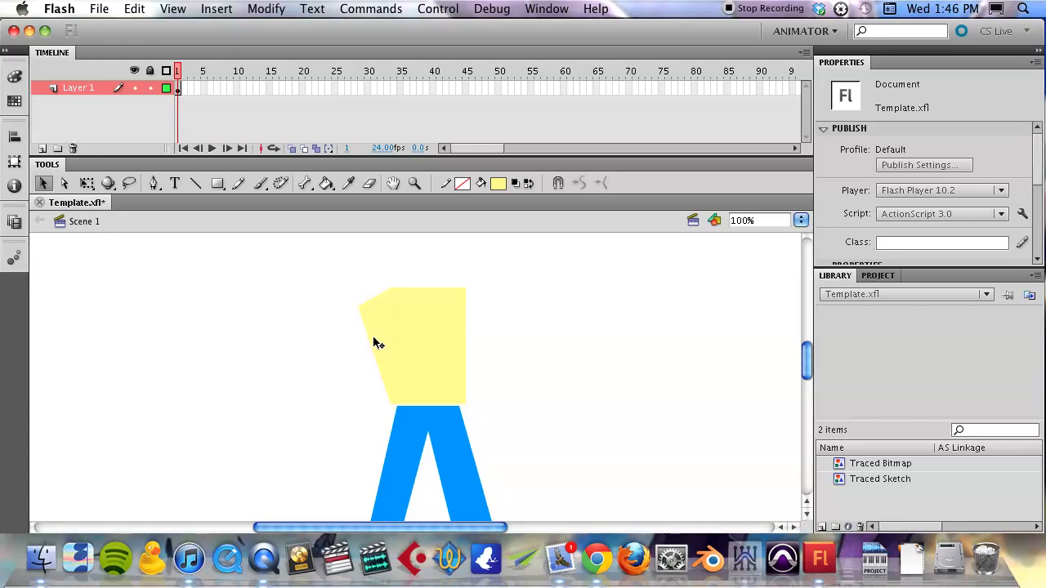
drag(370, 343, 386, 320)
drag(462, 313, 480, 329)
drag(461, 324, 467, 326)
Recolour the T-shirt bright red
key(r)
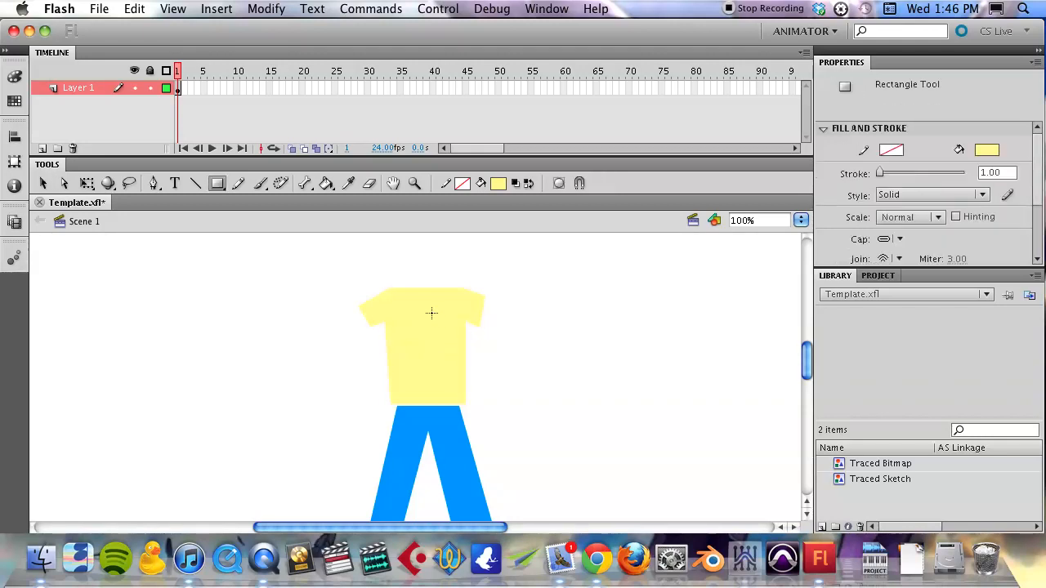
key(v)
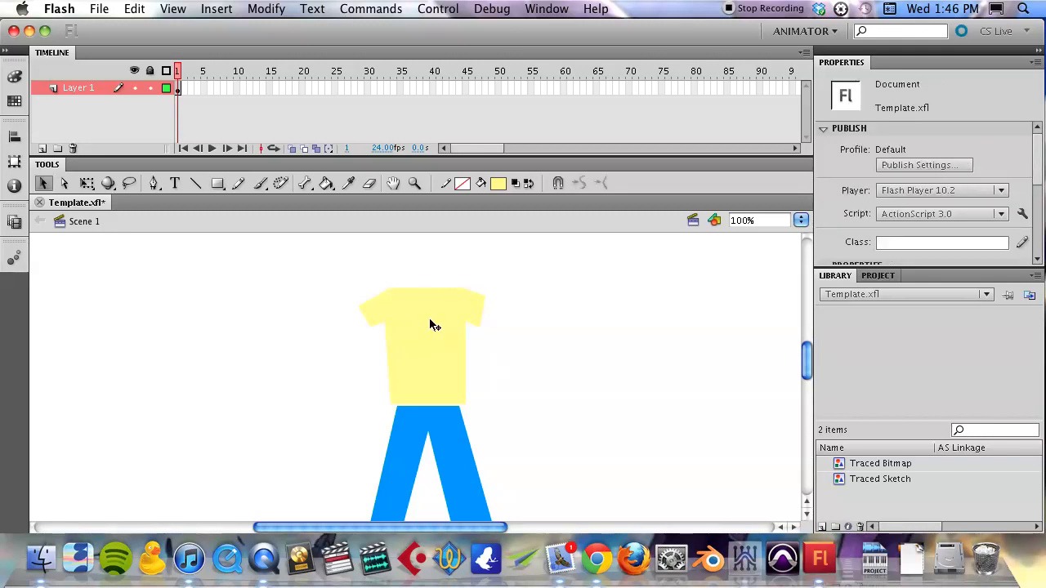
click(432, 321)
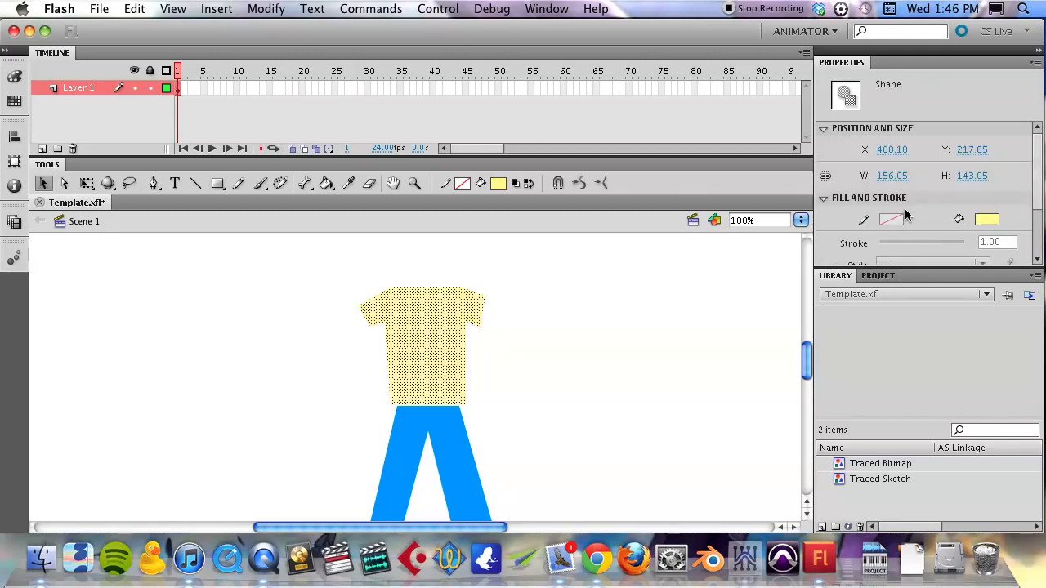
click(987, 220)
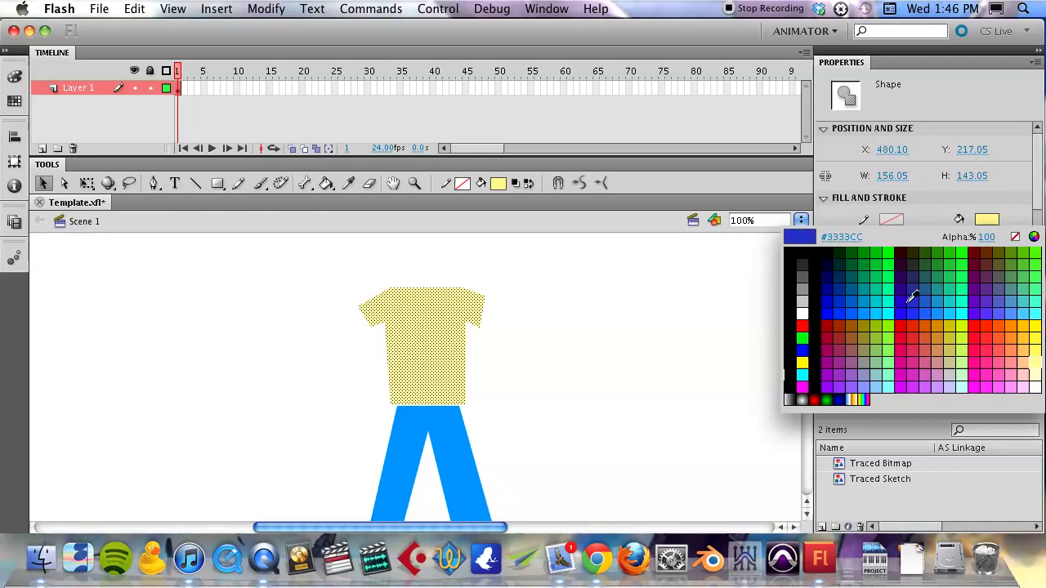
click(991, 329)
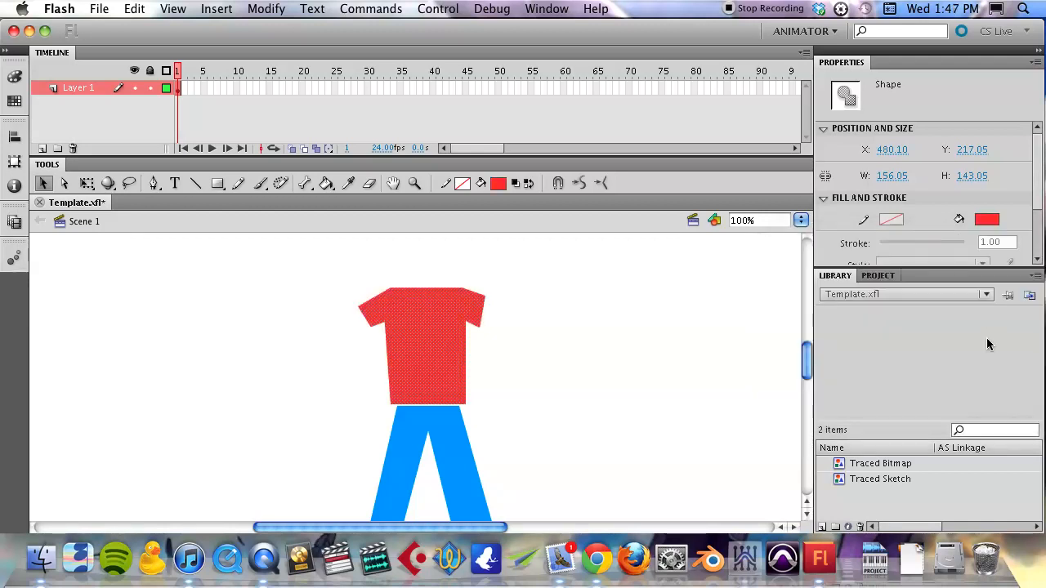
click(493, 341)
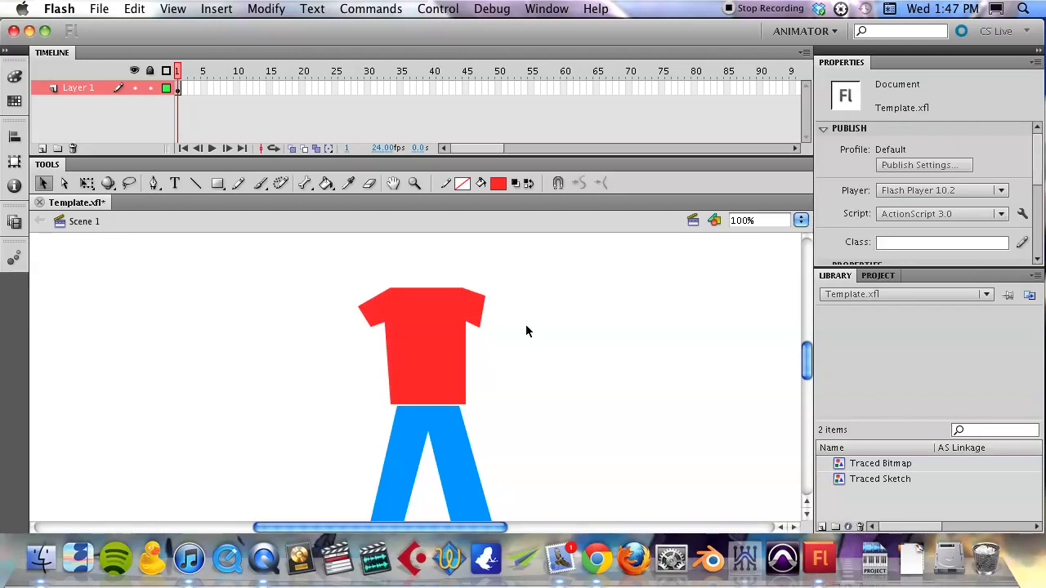
Move the red T-shirt slightly down so its hem overlaps the waist of the trousers
click(451, 324)
drag(448, 325, 449, 327)
click(483, 343)
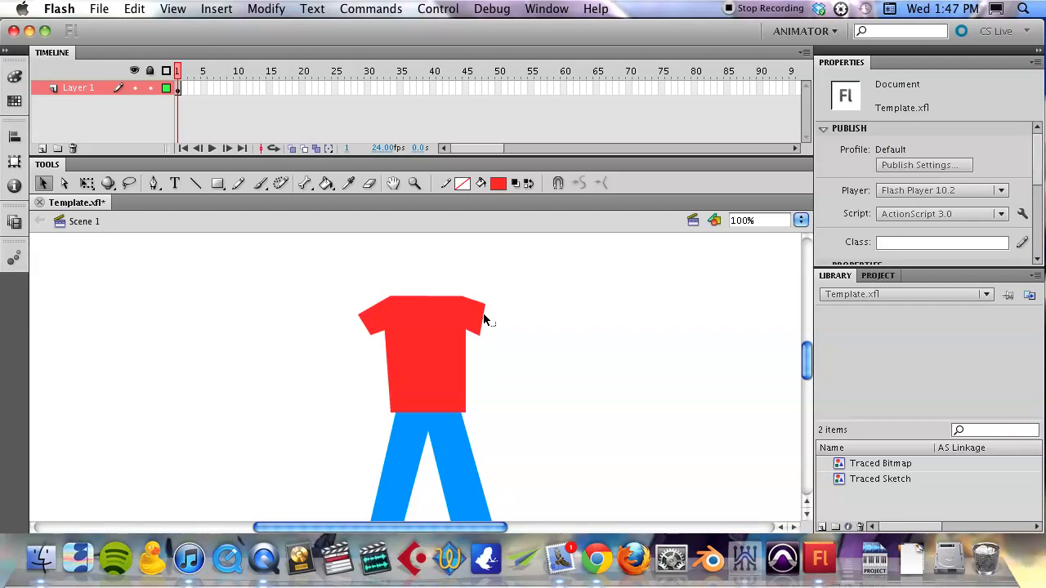
Reshape the corners of both sleeves so they slope down and outward from the shoulders more evenly
drag(494, 319, 482, 300)
drag(469, 339, 469, 339)
drag(370, 334, 378, 341)
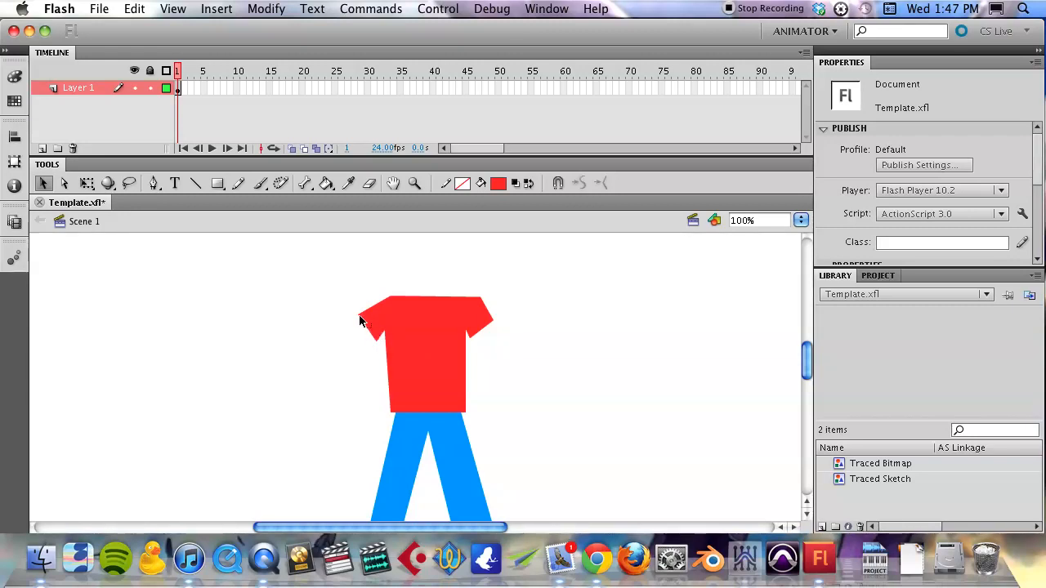
drag(358, 313, 383, 299)
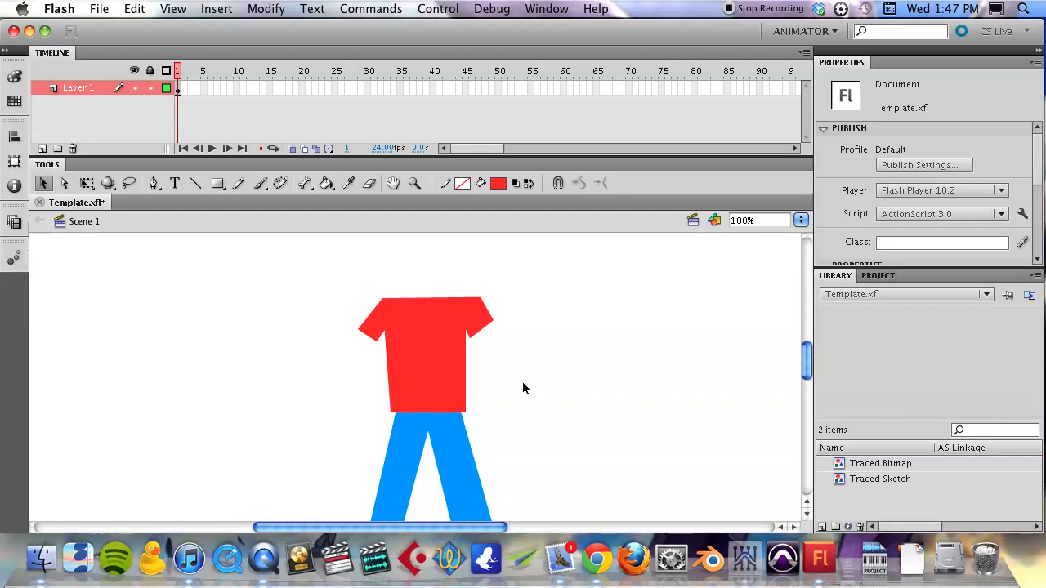
Draw a peach arm beside the shirt from a narrow upright rectangle with a round hand below, about 35 by 110 px overall
key(r)
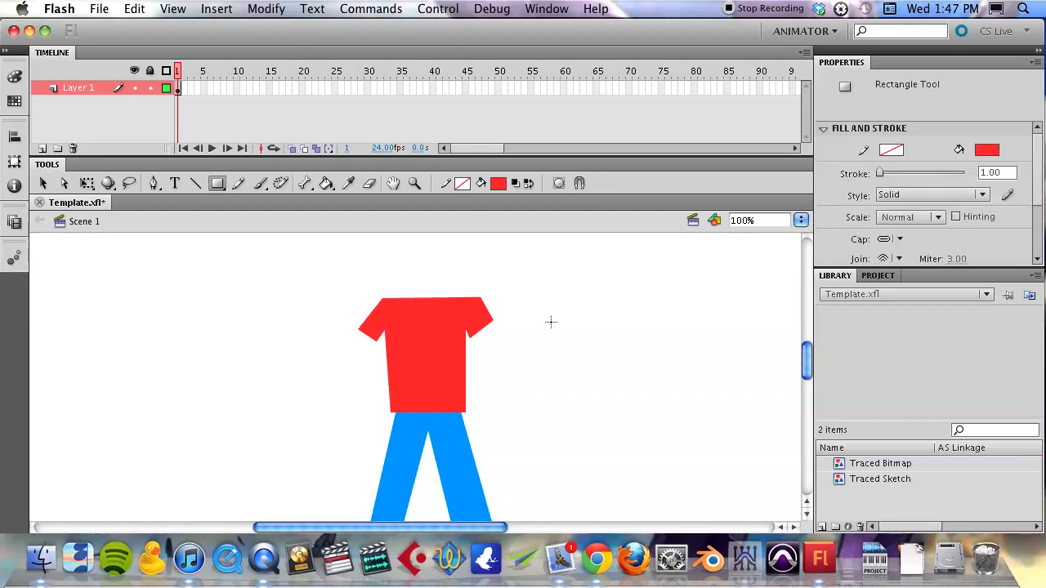
click(498, 183)
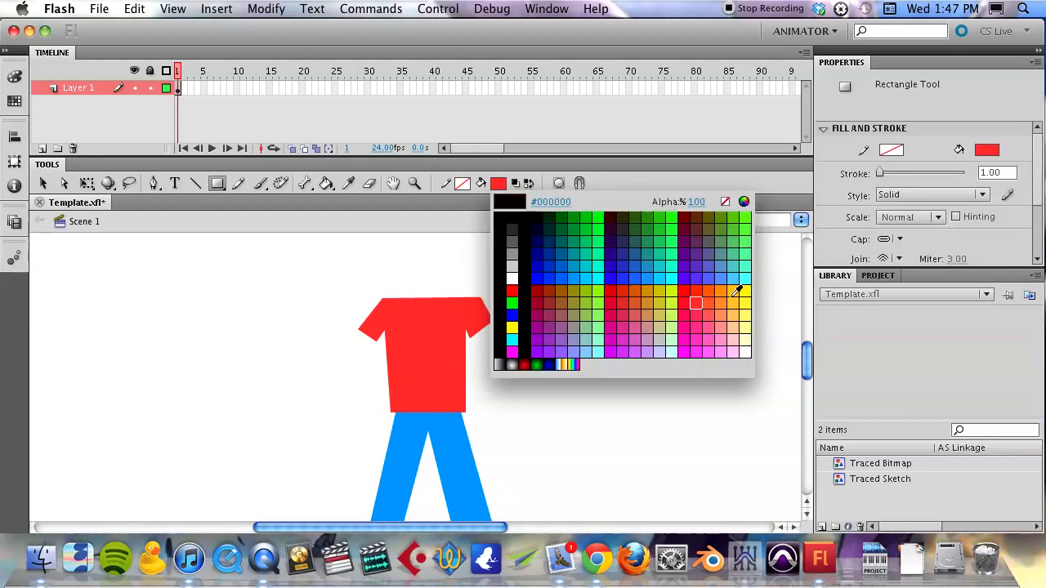
click(733, 325)
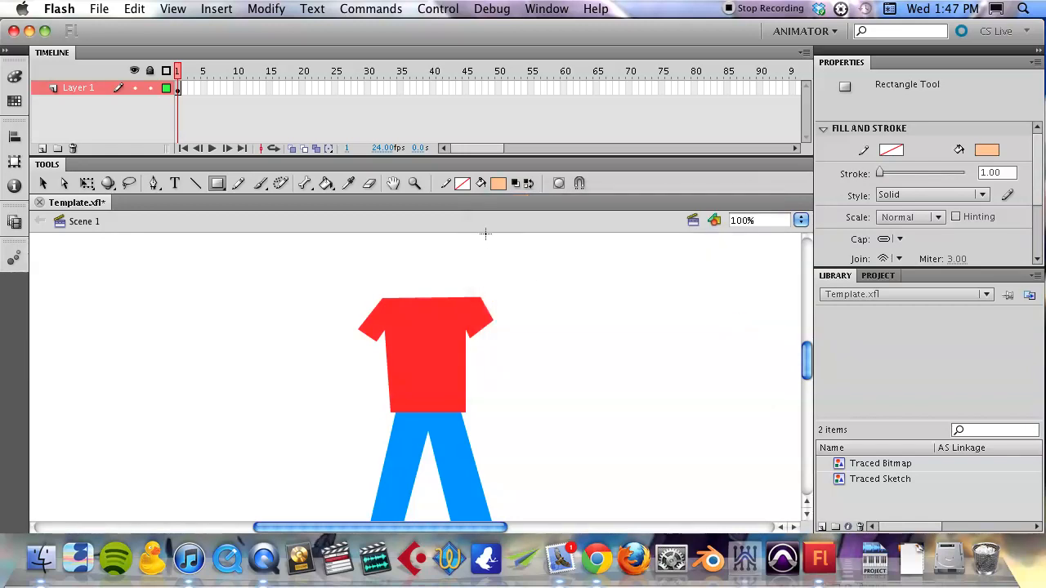
drag(518, 323, 537, 393)
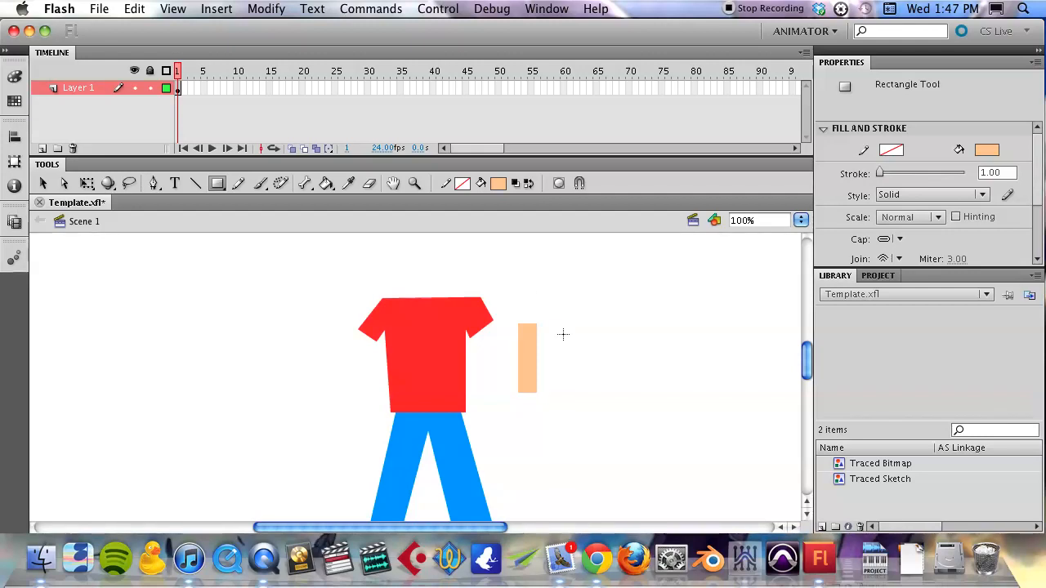
key(o)
drag(526, 403, 540, 413)
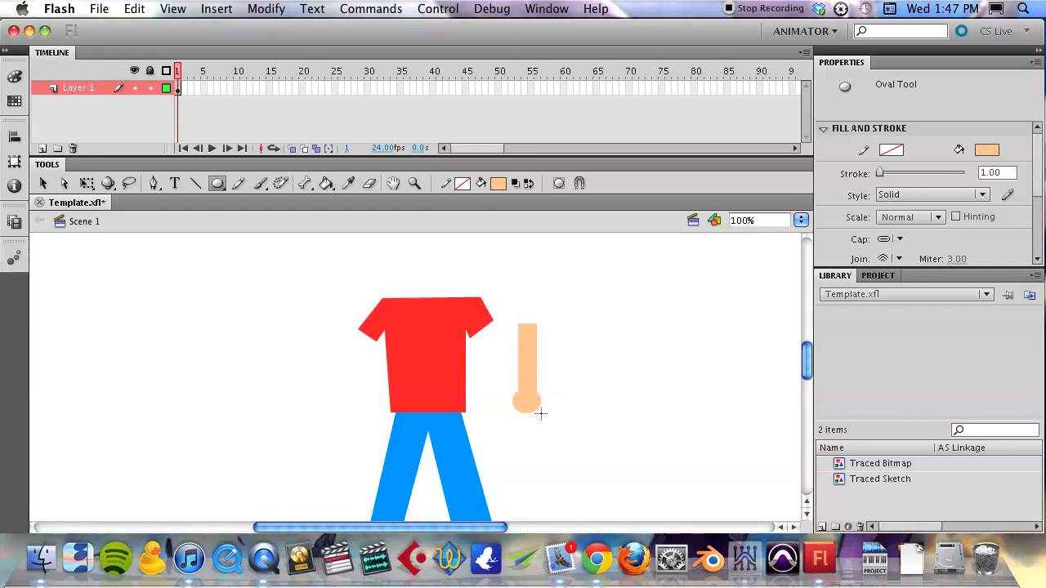
Select the arm with its hand, rotate it so the hand slants outward, and place it at the nearby sleeve
key(r)
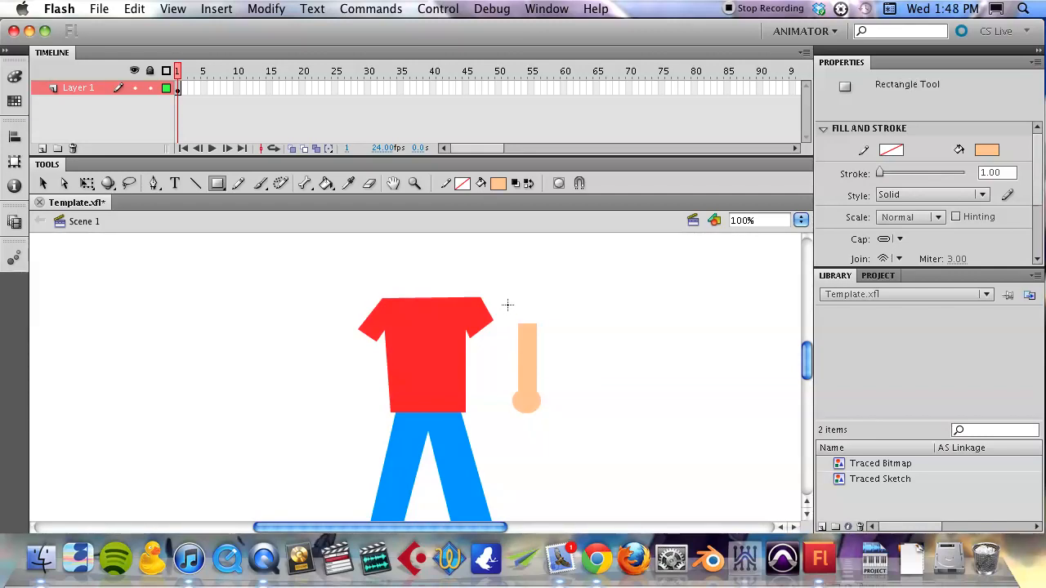
key(v)
drag(507, 312, 551, 424)
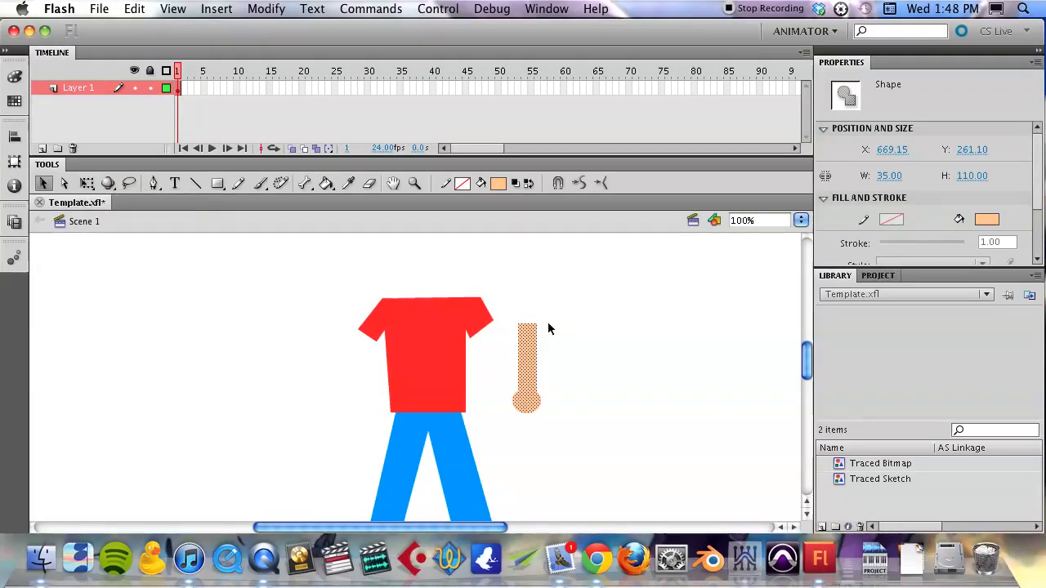
key(q)
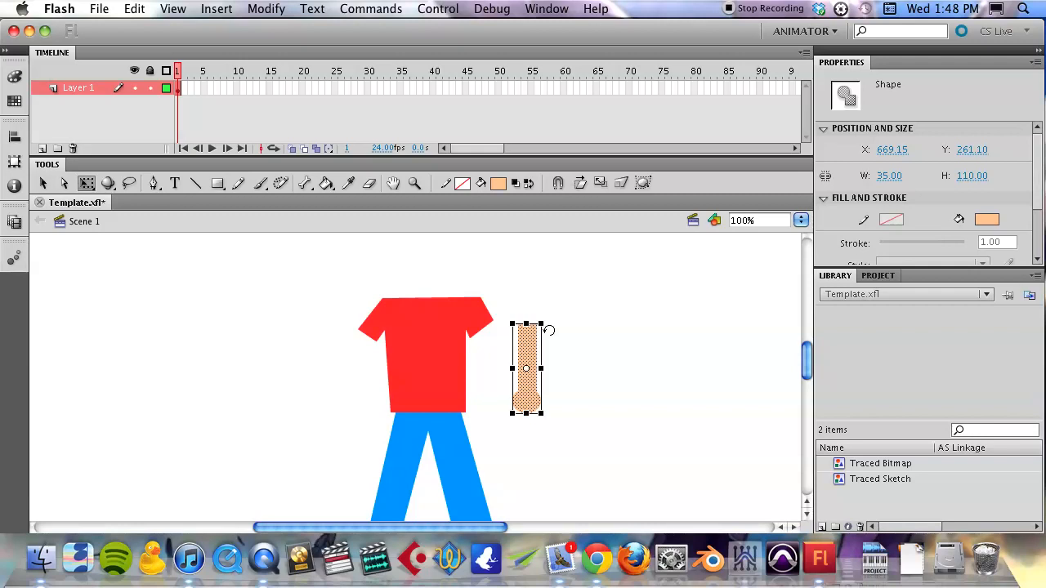
drag(540, 318, 485, 349)
Move the slanted arm clear of the shirt and deselect it
right_click(485, 349)
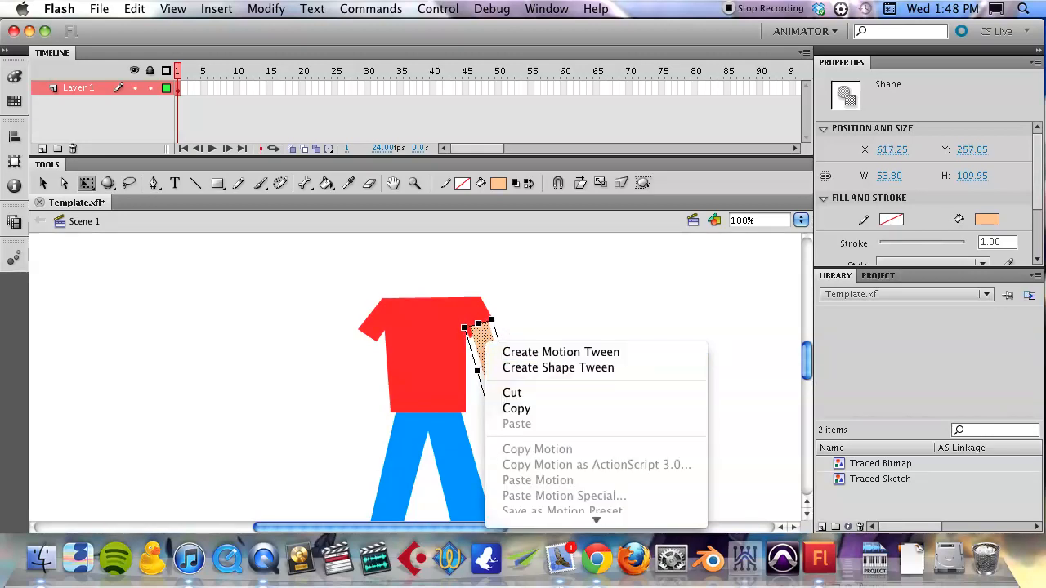
mouse_move(572, 520)
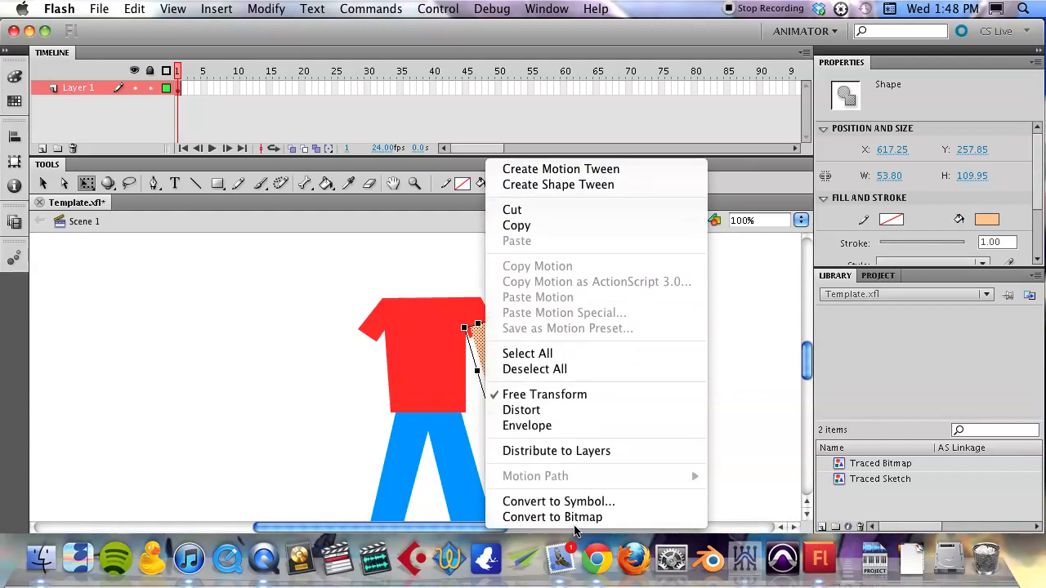
click(735, 372)
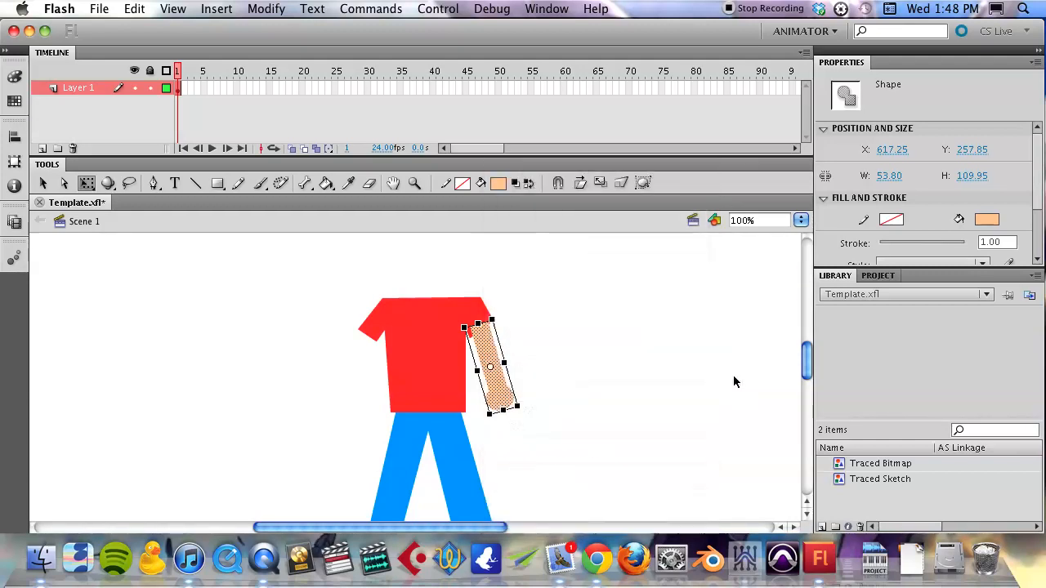
drag(492, 350, 520, 351)
click(576, 322)
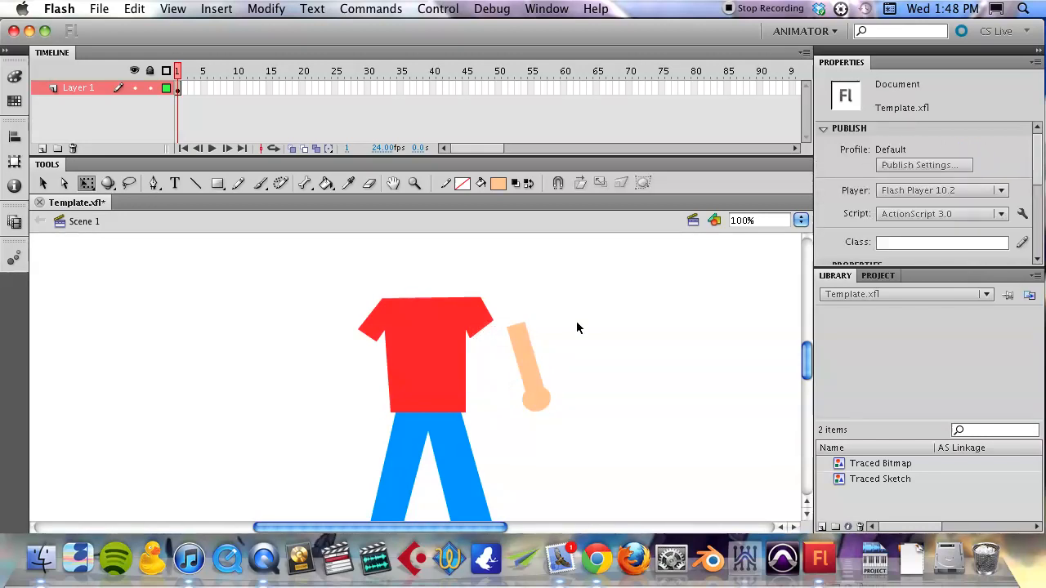
right_click(526, 362)
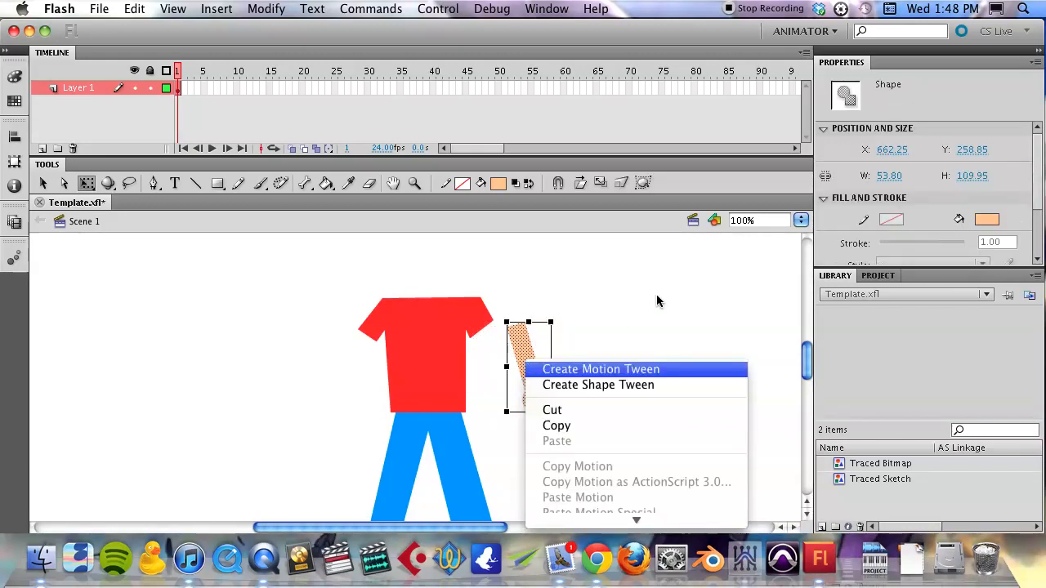
click(628, 319)
key(v)
right_click(524, 371)
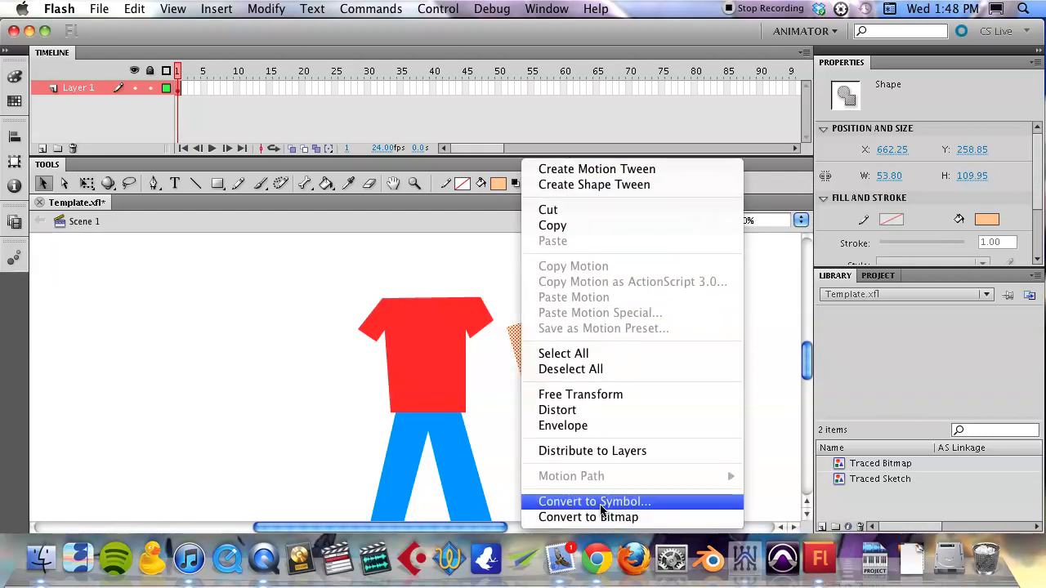
click(518, 422)
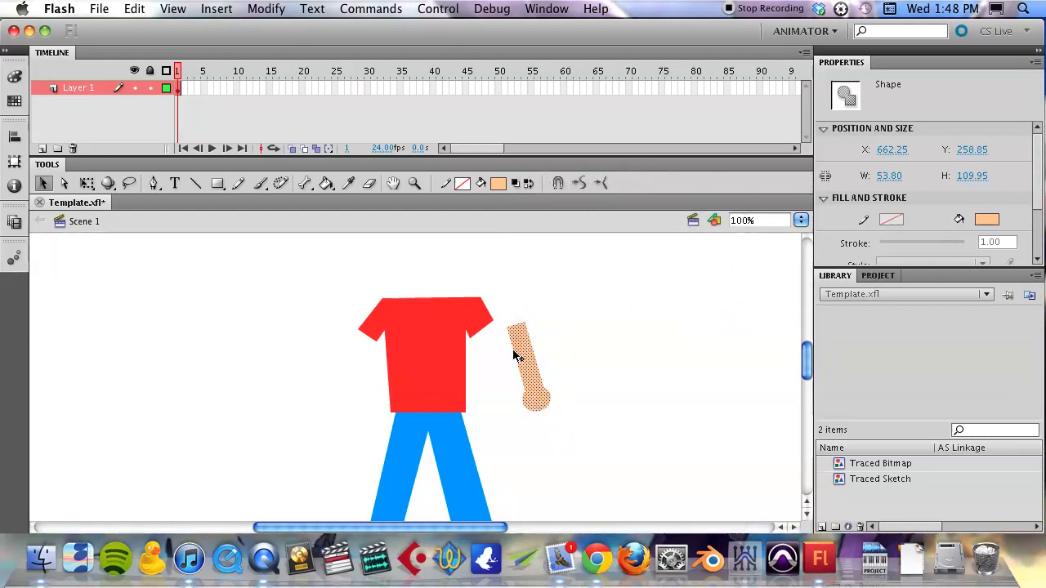
Try placing the arm on top of the sleeve, inspect the overlap up close, and undo the placement
drag(522, 356, 486, 355)
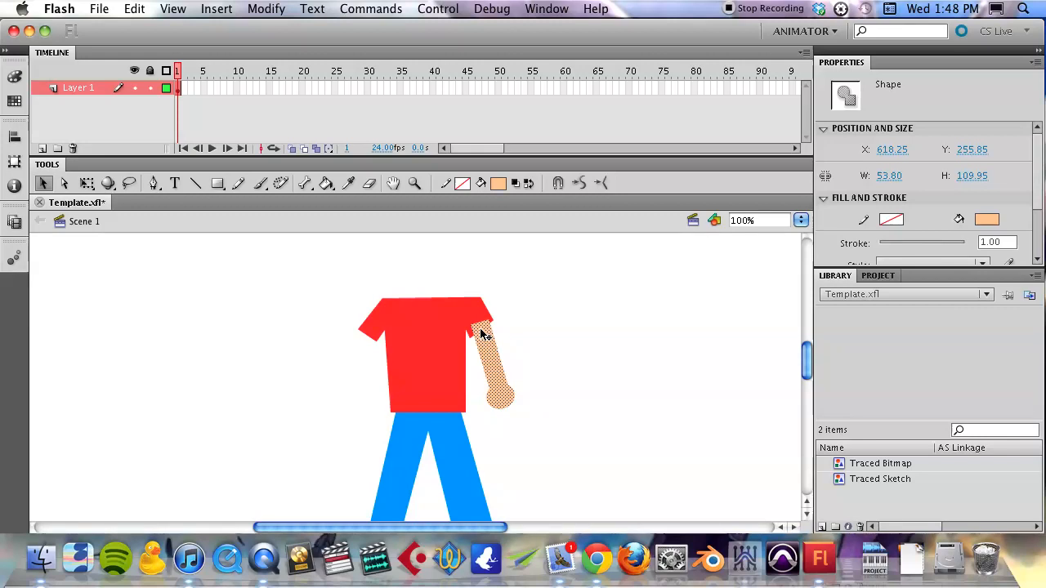
click(500, 328)
key(z)
drag(460, 315, 508, 361)
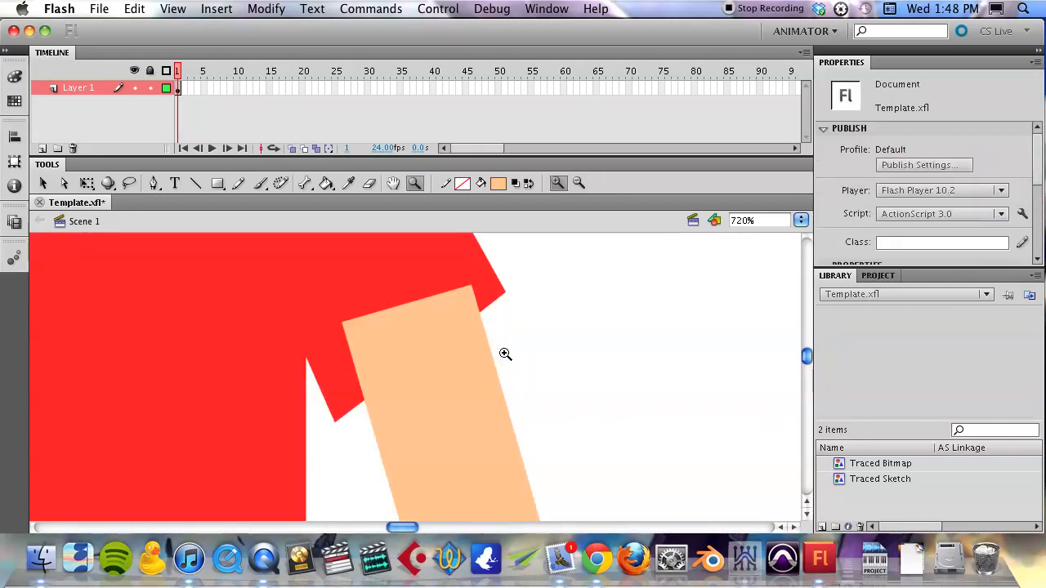
alt+click(423, 353)
alt+click(423, 353)
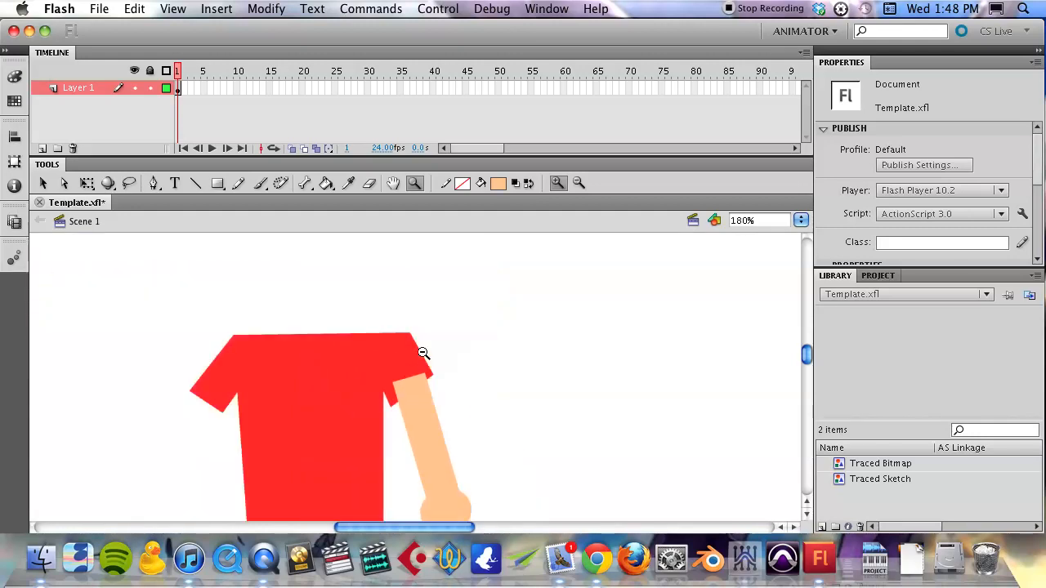
alt+click(424, 353)
drag(444, 416, 483, 310)
key(super+z)
key(super+z)
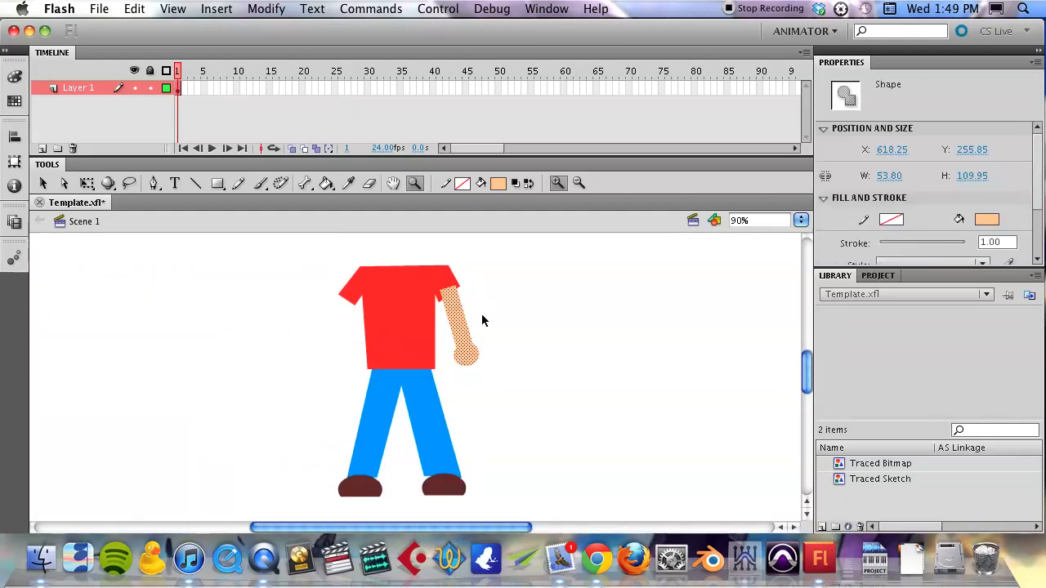
Select the shirt, trousers and shoes together and move them over so the sleeve covers the top of the arm
key(v)
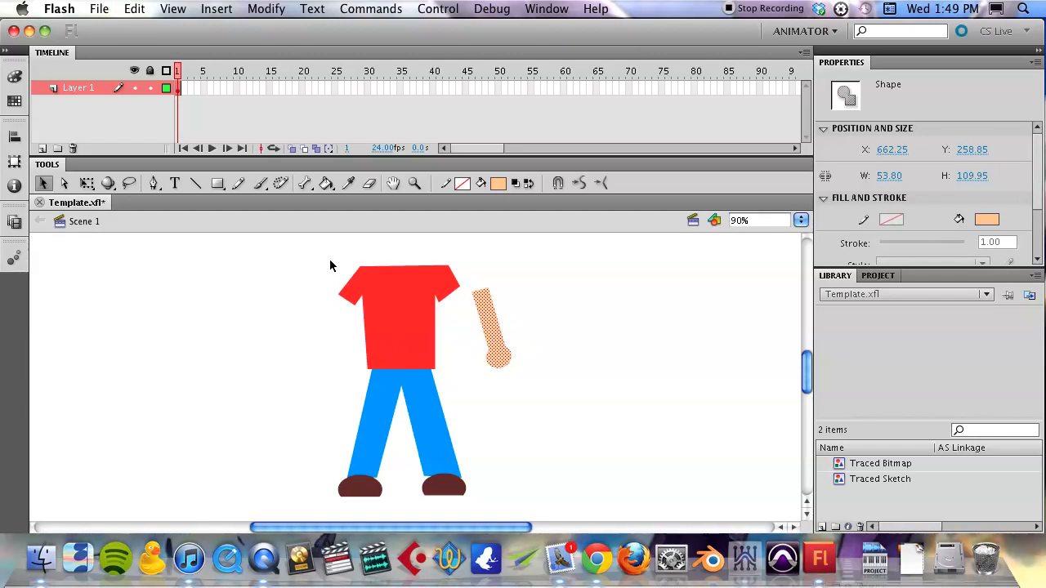
mouse_move(323, 257)
mouse_down()
mouse_move(418, 351)
mouse_move(497, 505)
mouse_move(470, 502)
mouse_up()
drag(411, 332, 443, 335)
click(537, 323)
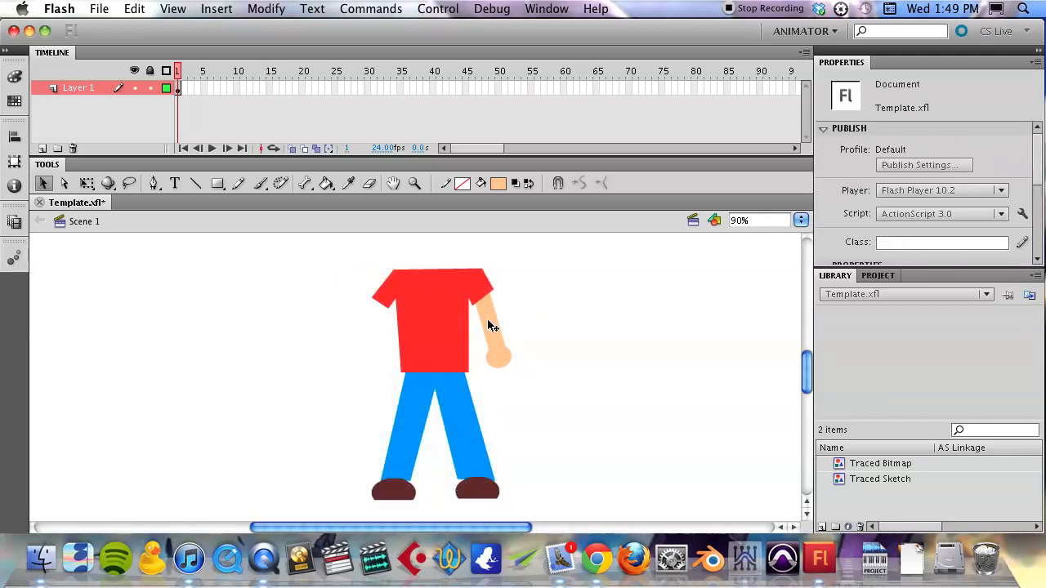
Duplicate the trimmed arm and place the copy beside the opposite, empty sleeve
click(489, 326)
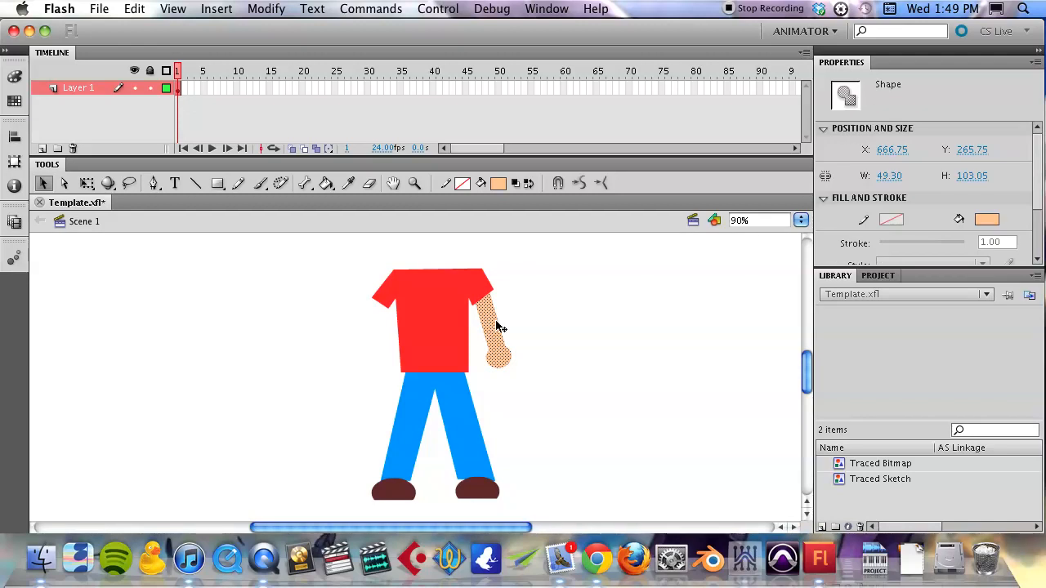
key(super+c)
click(529, 318)
key(super+v)
drag(406, 363, 336, 337)
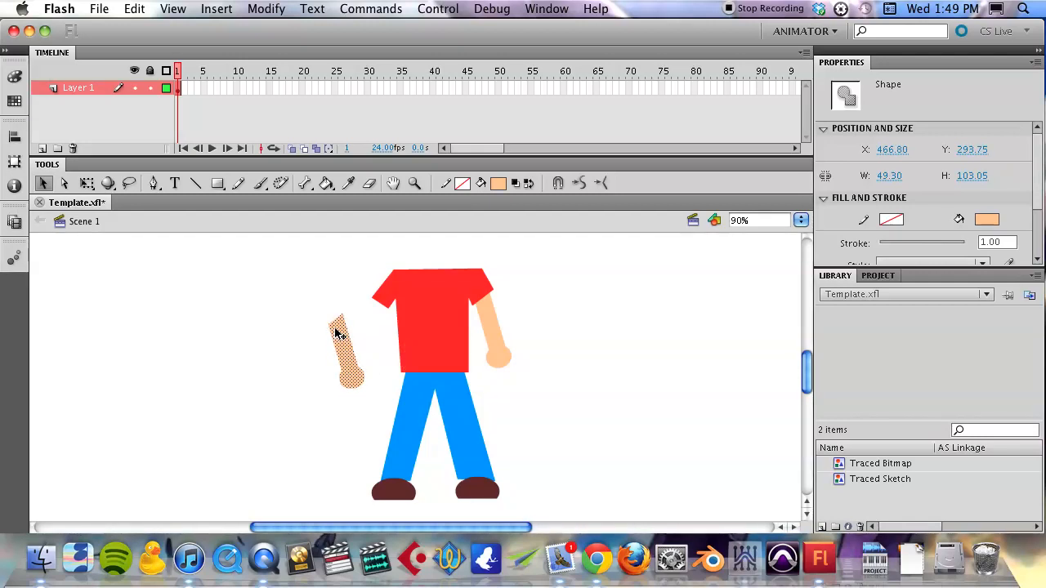
key(q)
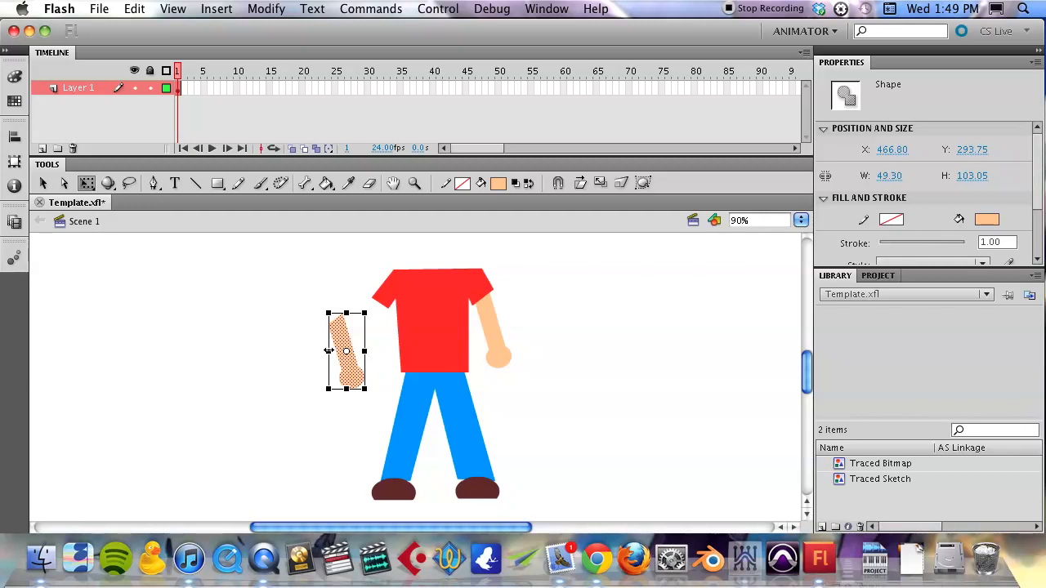
click(285, 319)
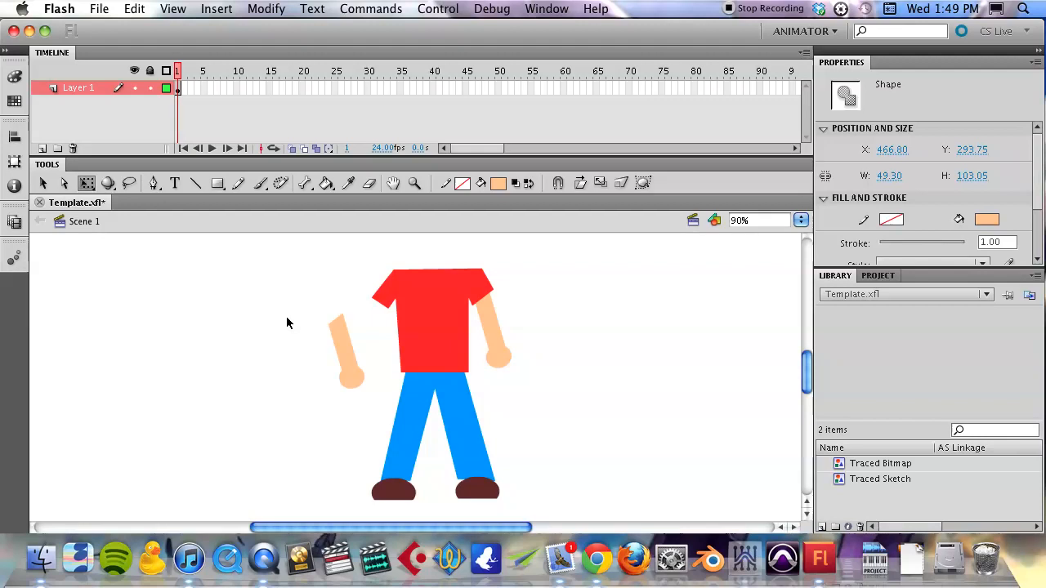
Flip the duplicated arm horizontally so it mirrors the attached one, and deselect it
click(342, 337)
click(229, 6)
mouse_move(270, 6)
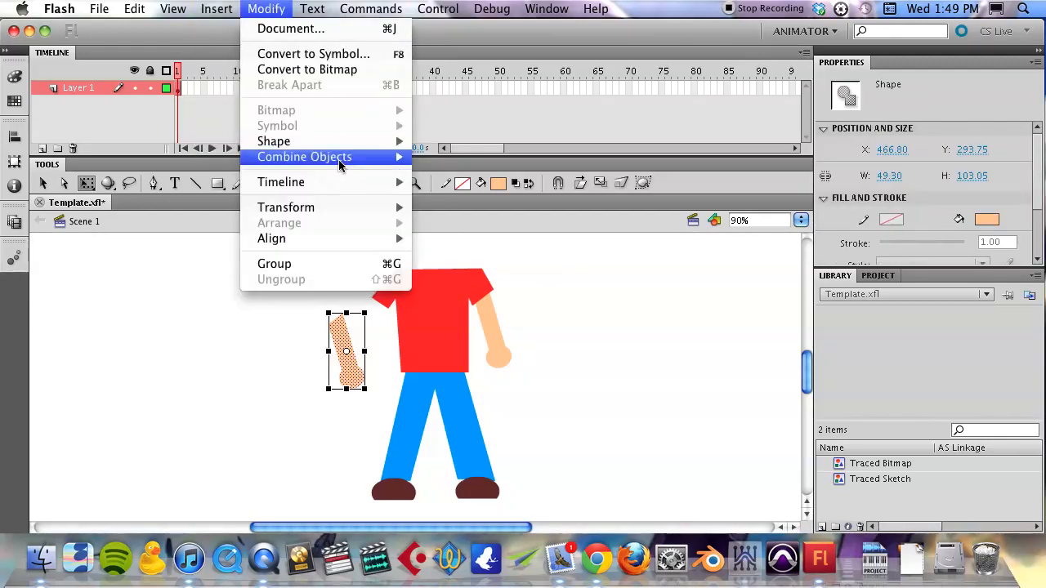
mouse_move(354, 209)
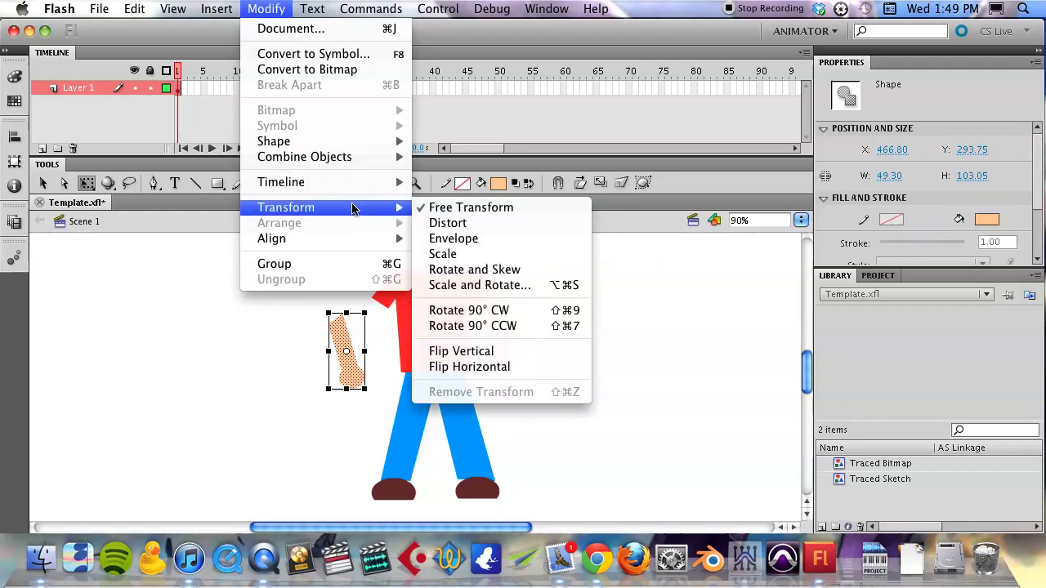
click(490, 370)
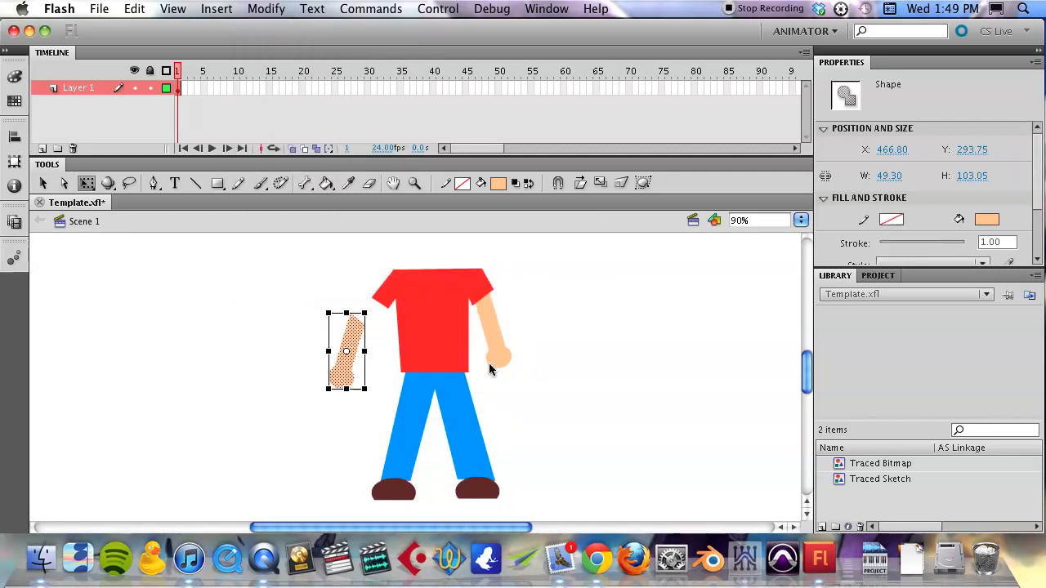
click(315, 354)
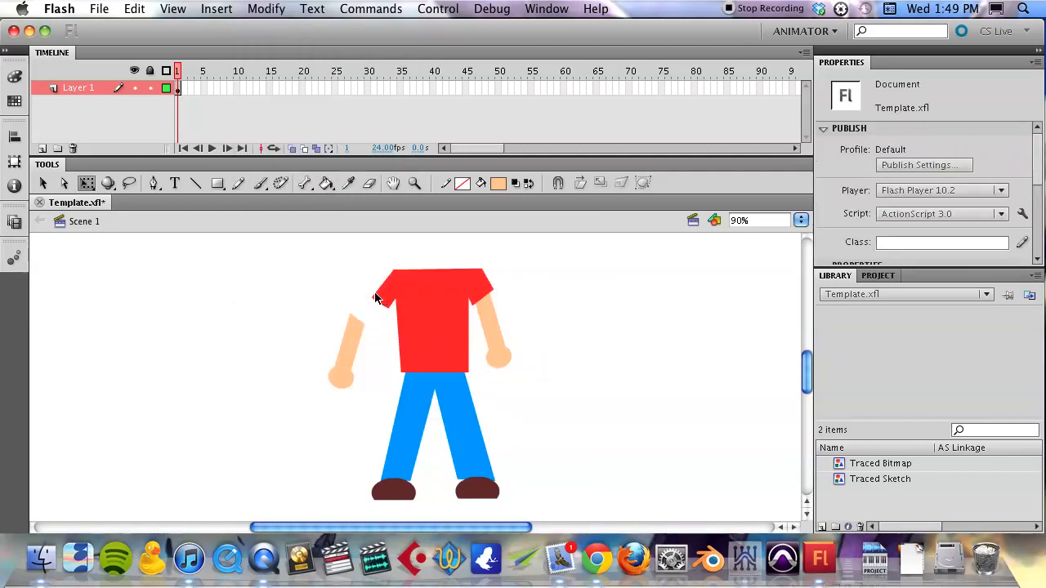
Select the shirt, attached arm, trousers and both shoes together and move them so the empty sleeve covers the top of the mirrored arm
click(470, 304)
key(v)
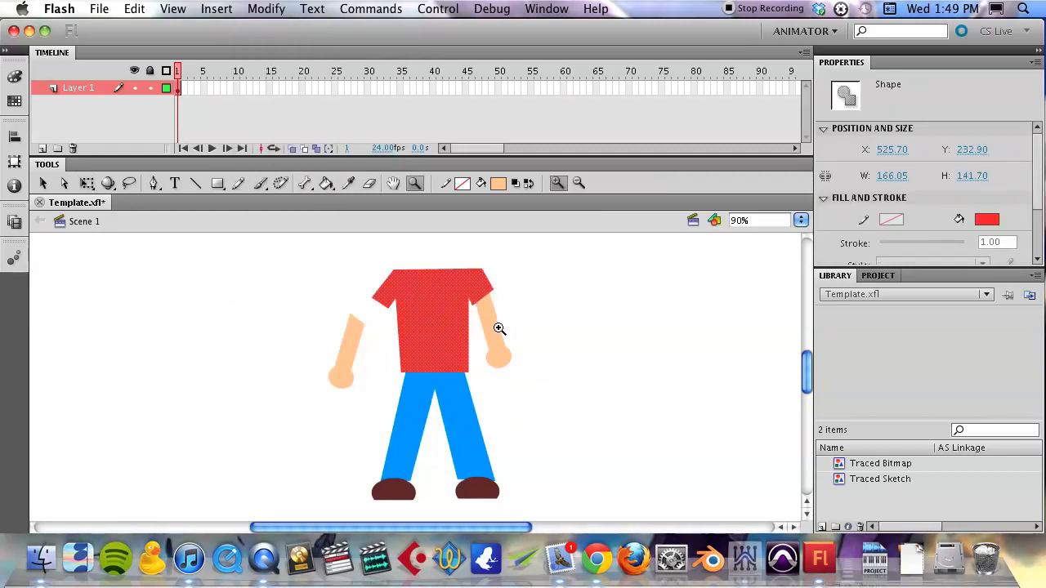
click(492, 337)
shift+click(458, 410)
shift+click(433, 320)
shift+click(392, 489)
shift+click(475, 490)
drag(414, 308, 395, 329)
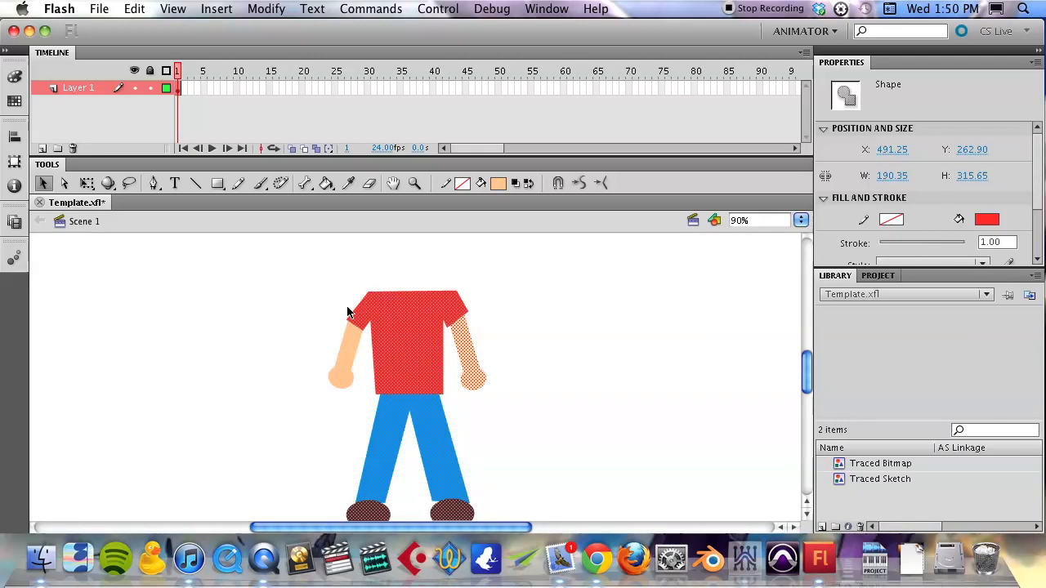
Delete the small peach sliver of arm sticking out past the outer edge of the newly covered sleeve
key(z)
click(354, 325)
click(448, 380)
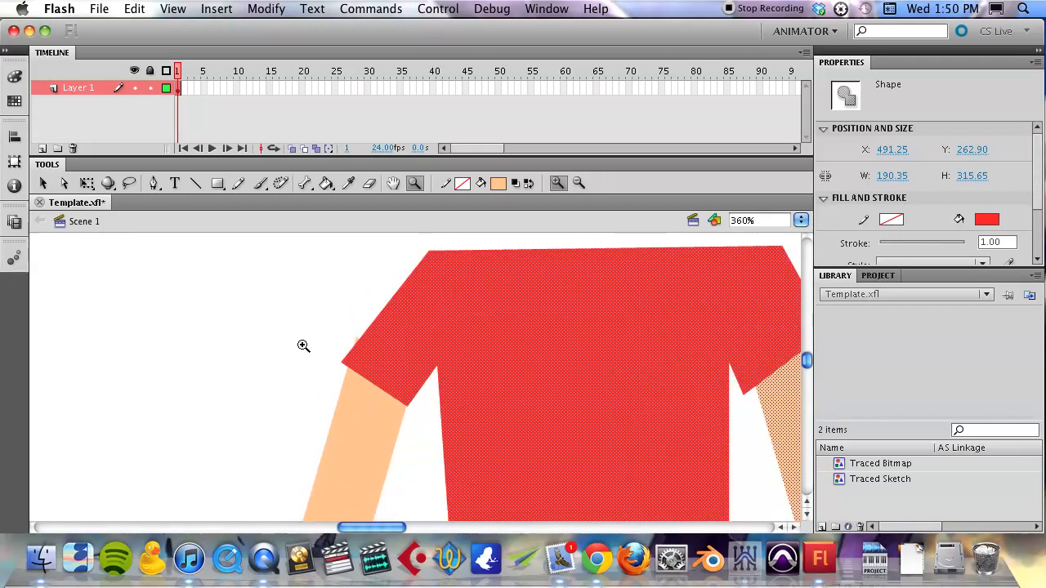
key(v)
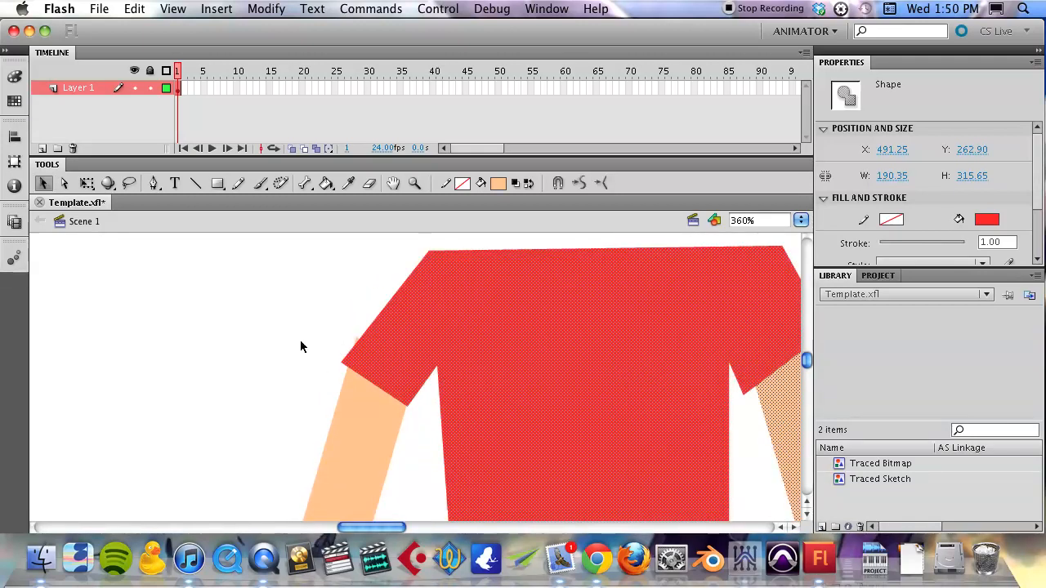
click(352, 344)
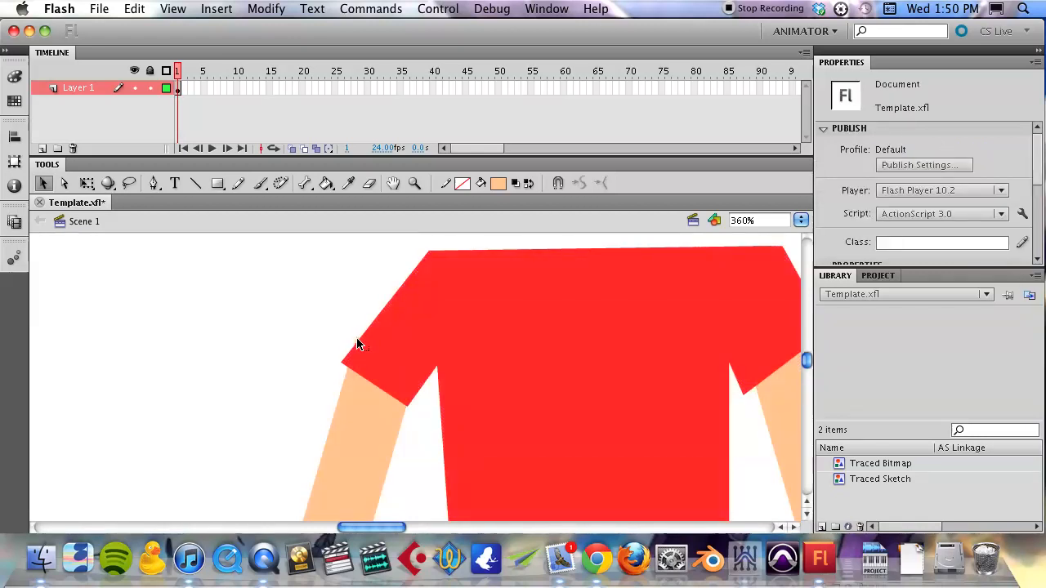
click(357, 345)
click(317, 335)
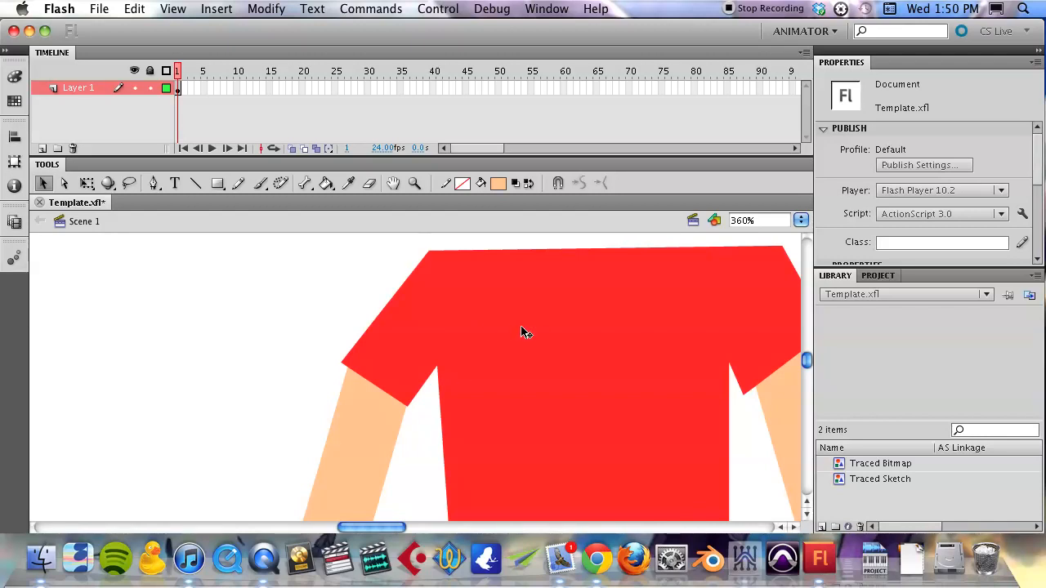
Draw a short peach rectangle on the middle of the shirt's top edge as the neck
scroll(521, 327, up, 5)
scroll(521, 327, right, 3)
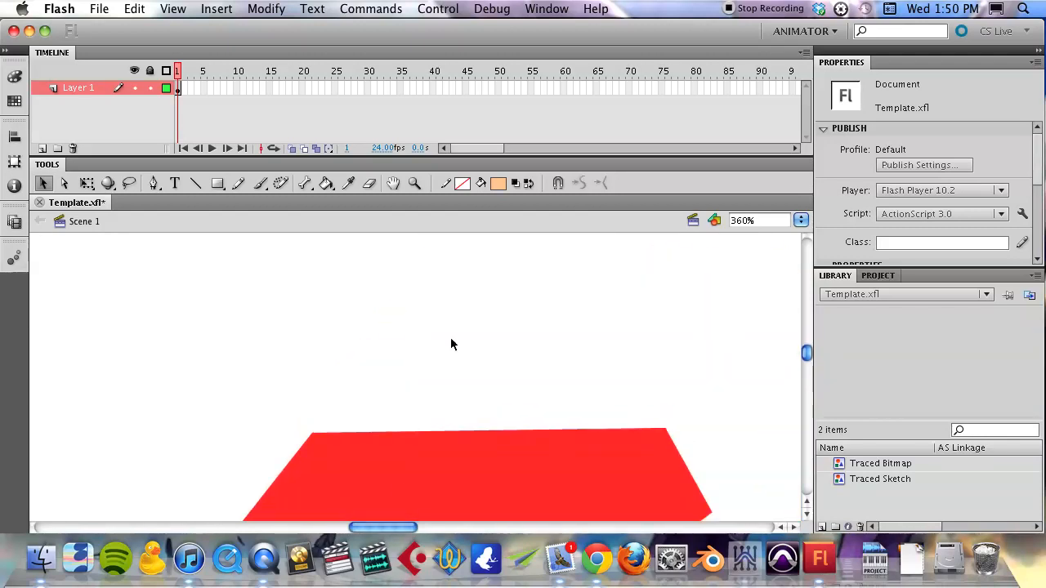
key(r)
drag(437, 400, 545, 428)
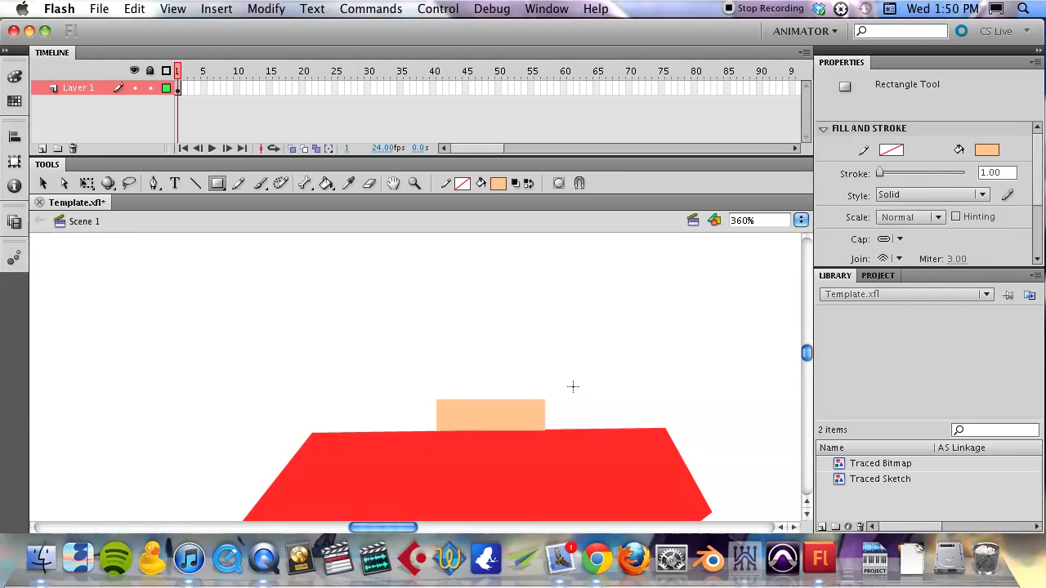
Draw an upright peach oval above the shirt as the head, overlapping the neck
key(z)
alt+click(553, 368)
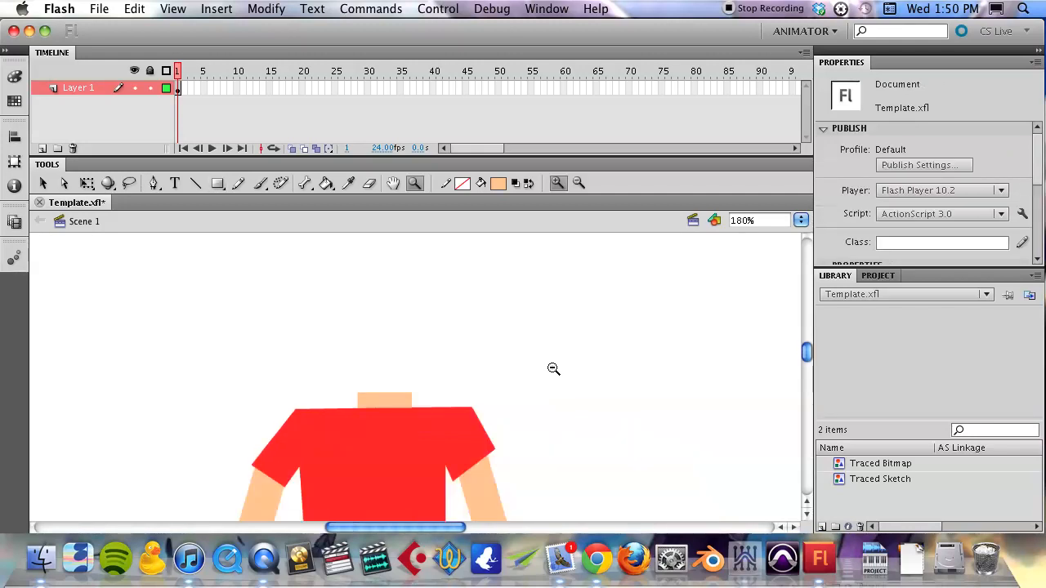
alt+click(553, 369)
alt+click(428, 369)
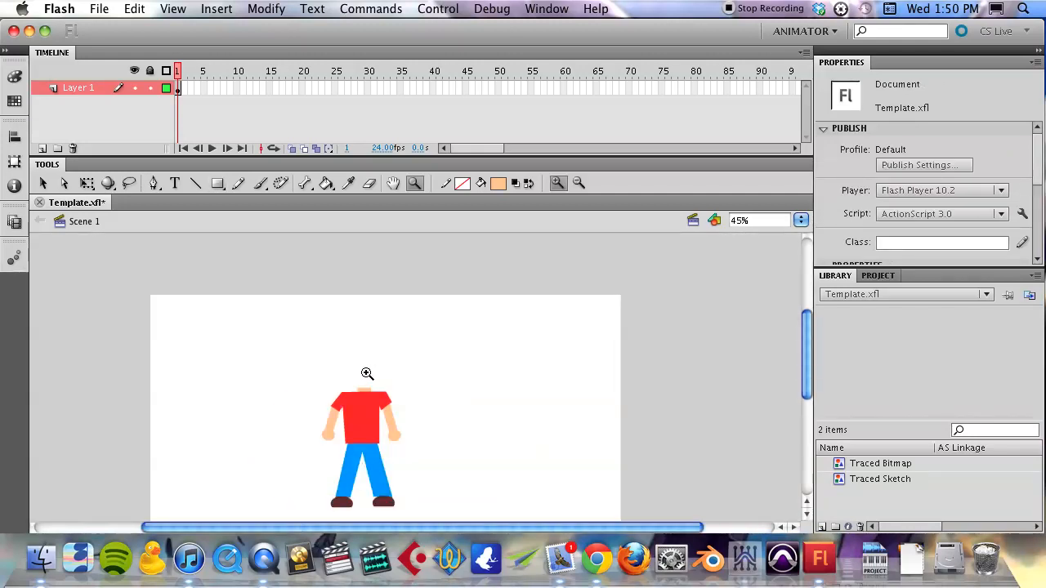
key(v)
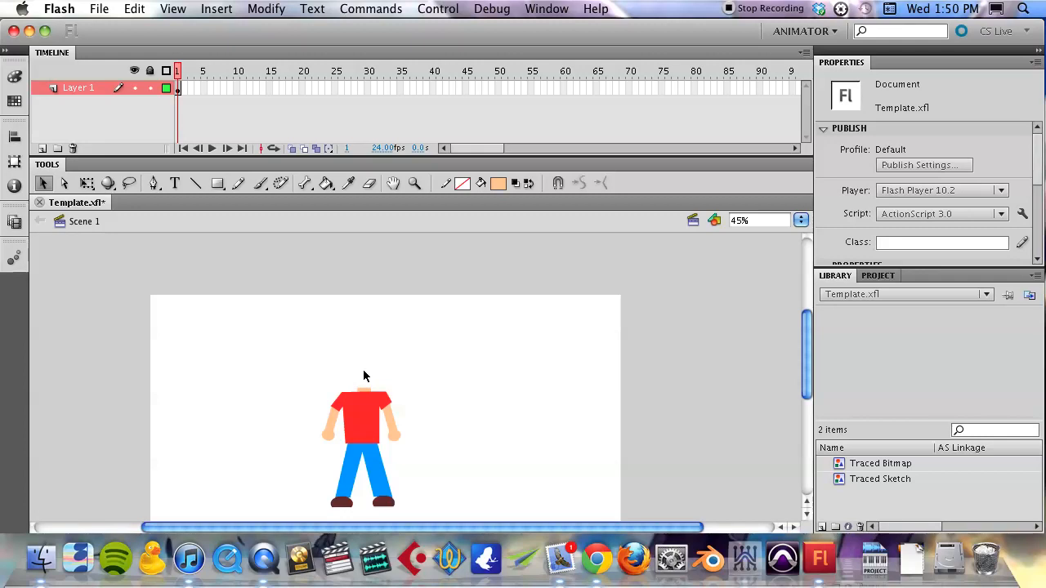
key(o)
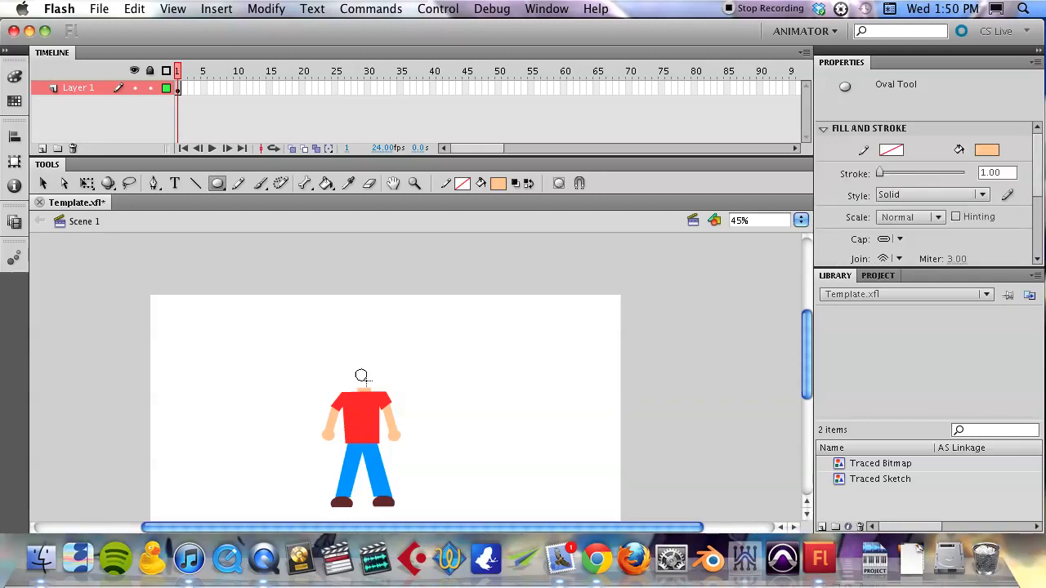
drag(375, 389, 374, 390)
drag(362, 374, 352, 358)
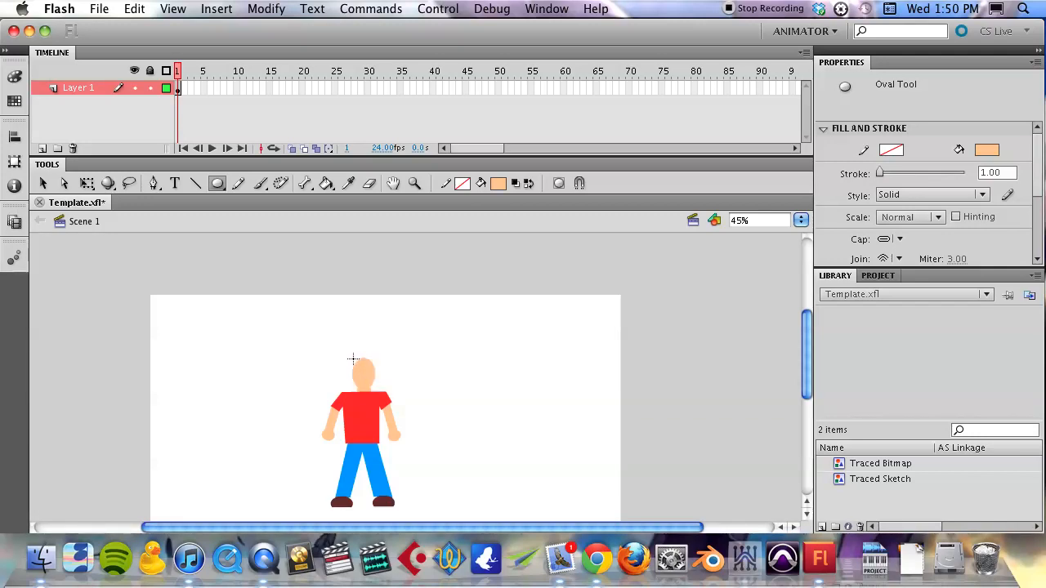
Pull the corners where the head meets the neck outwards on both sides so the jaw blends into the neck
key(z)
click(369, 393)
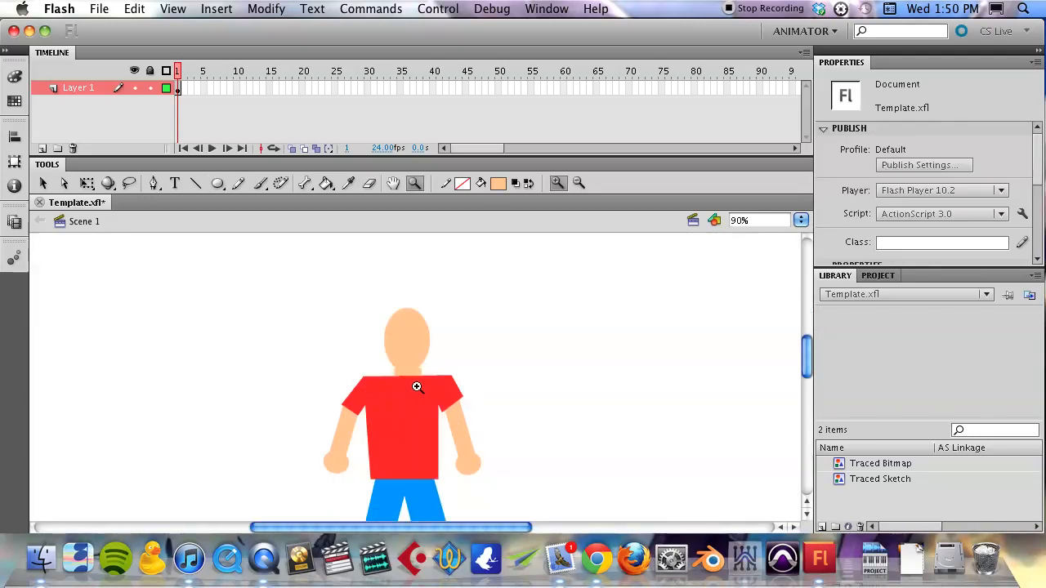
click(416, 375)
click(418, 374)
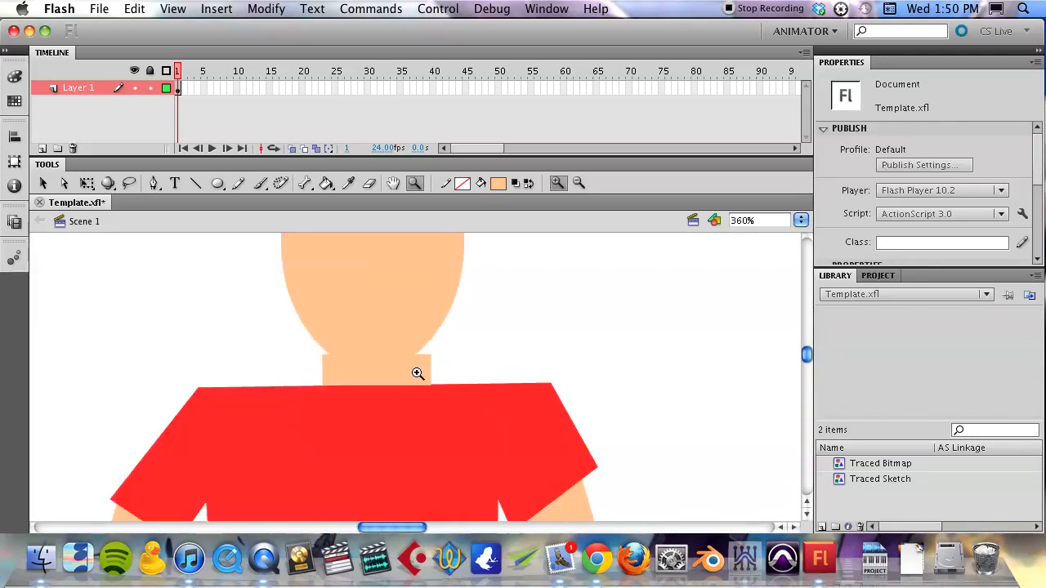
key(v)
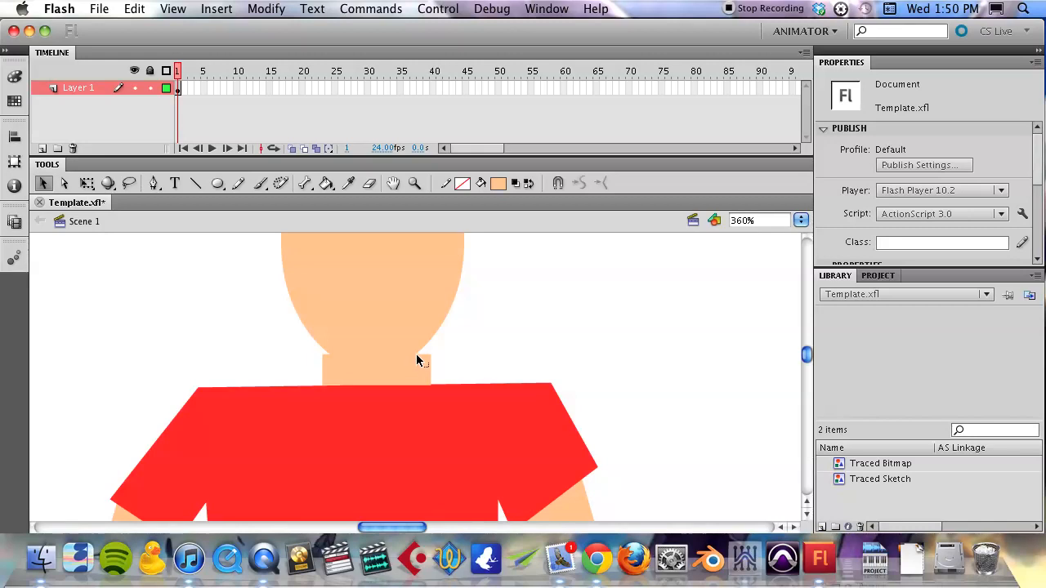
drag(415, 353, 428, 348)
drag(329, 352, 318, 355)
drag(436, 346, 416, 479)
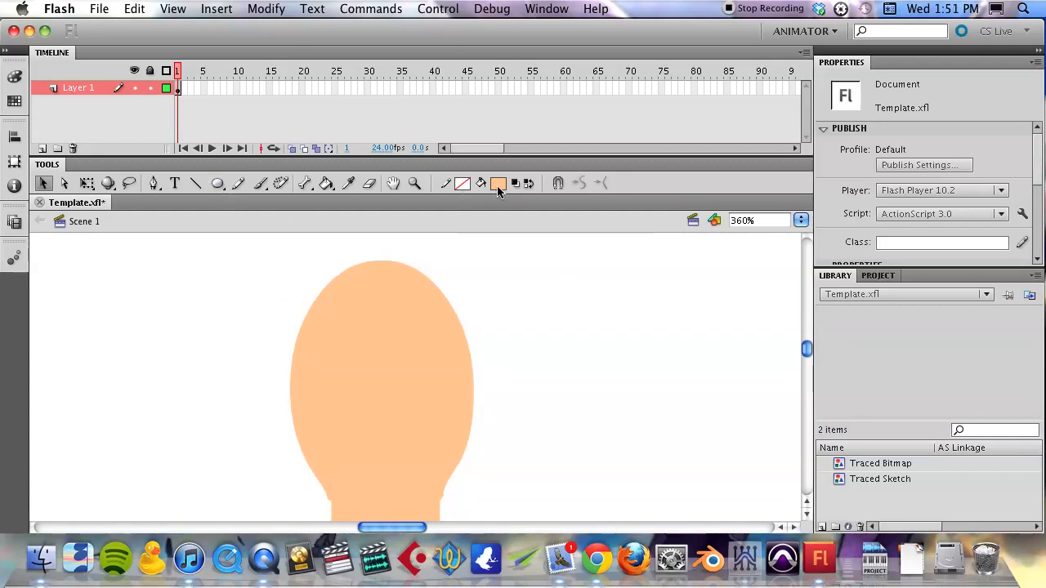
Paint a closed hair outline around the top of the head with a medium-size brush in brown #996633
click(258, 183)
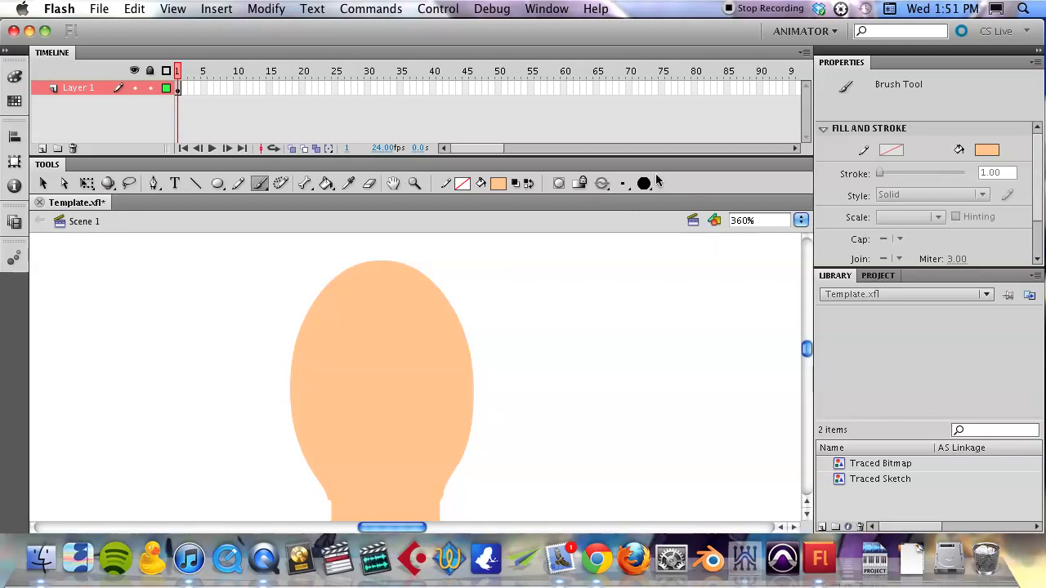
click(624, 184)
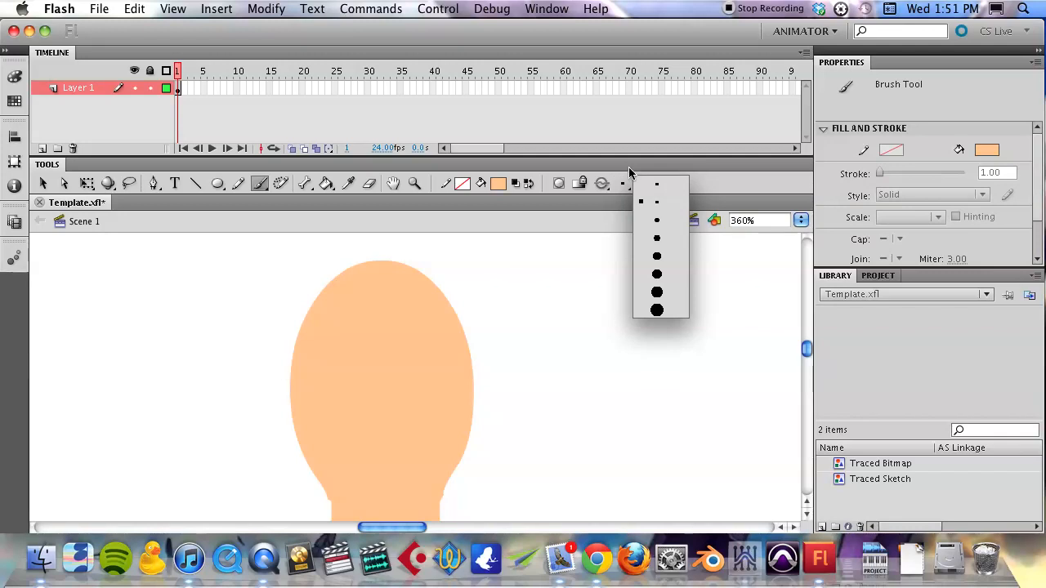
click(636, 163)
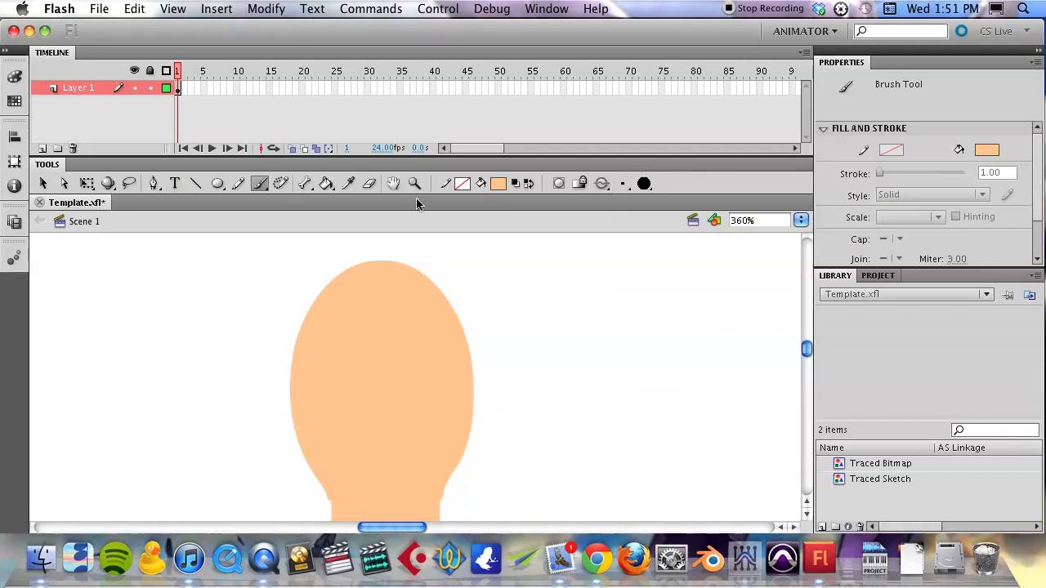
click(625, 185)
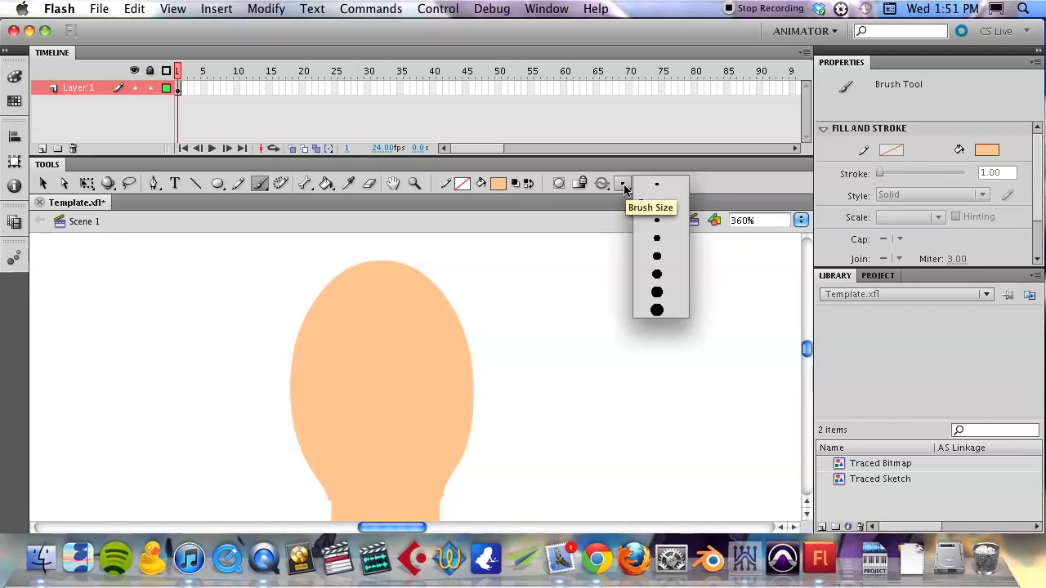
click(656, 257)
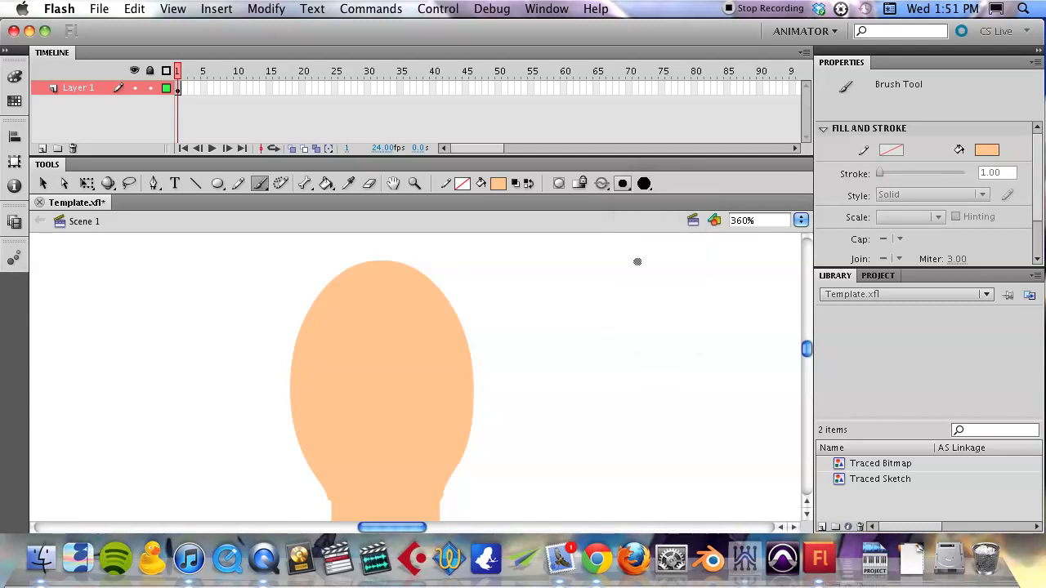
click(499, 183)
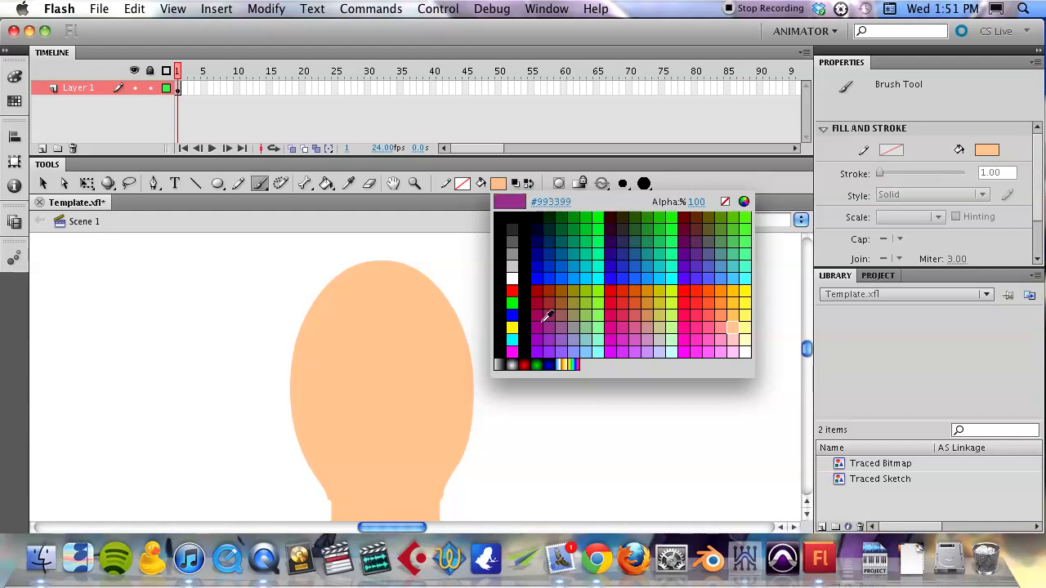
click(564, 296)
mouse_move(458, 322)
mouse_down()
mouse_move(470, 319)
mouse_move(454, 284)
mouse_move(384, 249)
mouse_move(341, 261)
mouse_move(282, 327)
mouse_move(283, 341)
mouse_move(304, 351)
mouse_move(419, 322)
mouse_move(459, 341)
mouse_move(469, 322)
mouse_up()
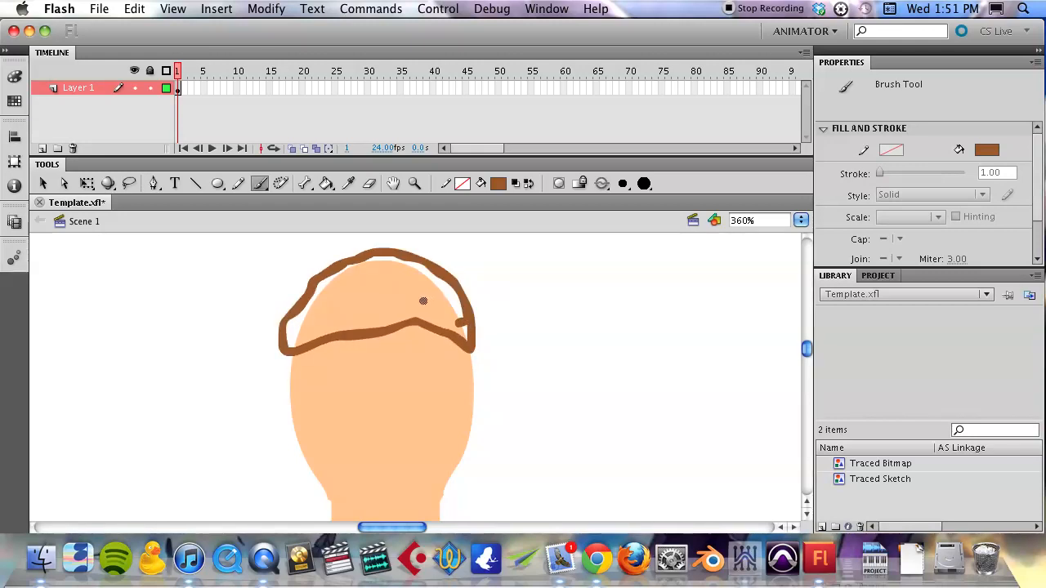
Fill the inside of the hair outline with the same brown, including the small gap near its edge
key(k)
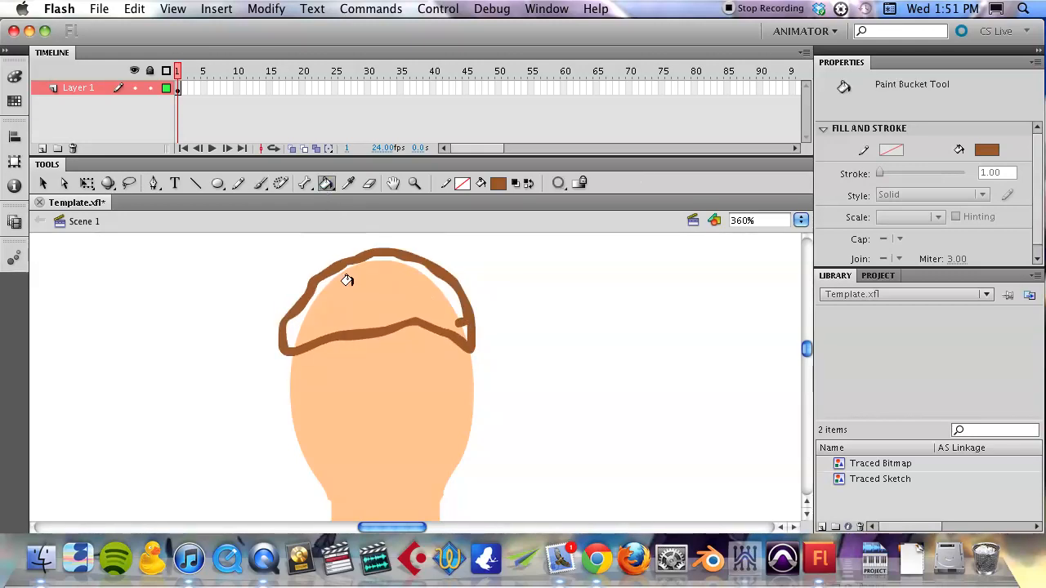
click(384, 280)
click(435, 278)
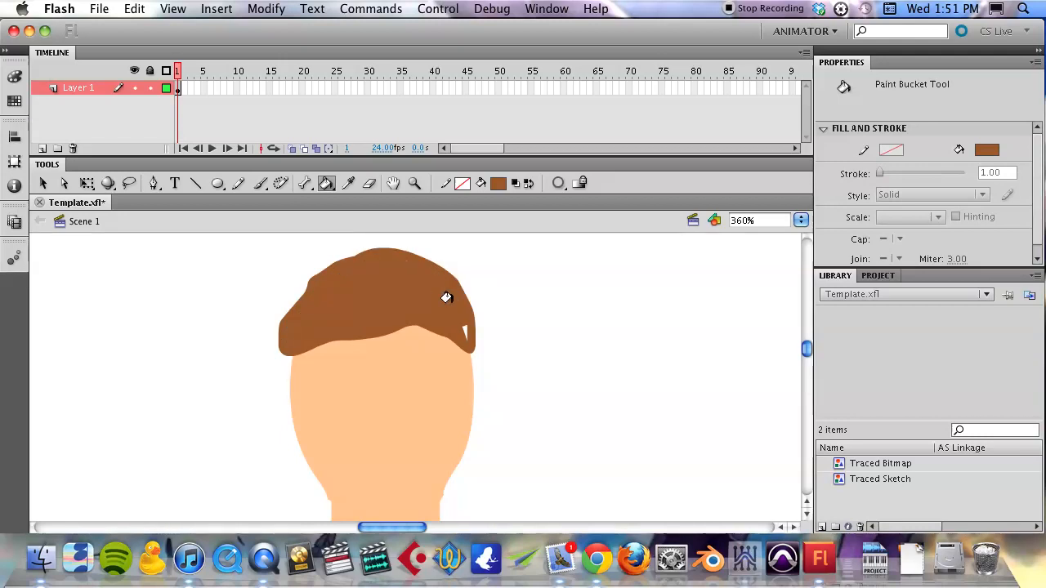
click(461, 329)
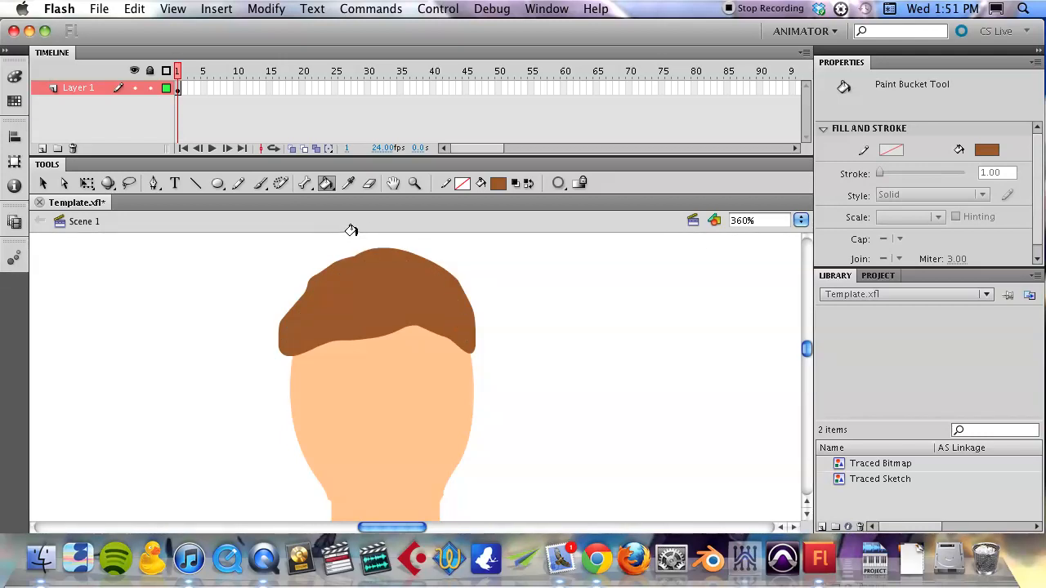
Paint three short olive-coloured highlight strokes with the brush on the right side of the brown hair
key(b)
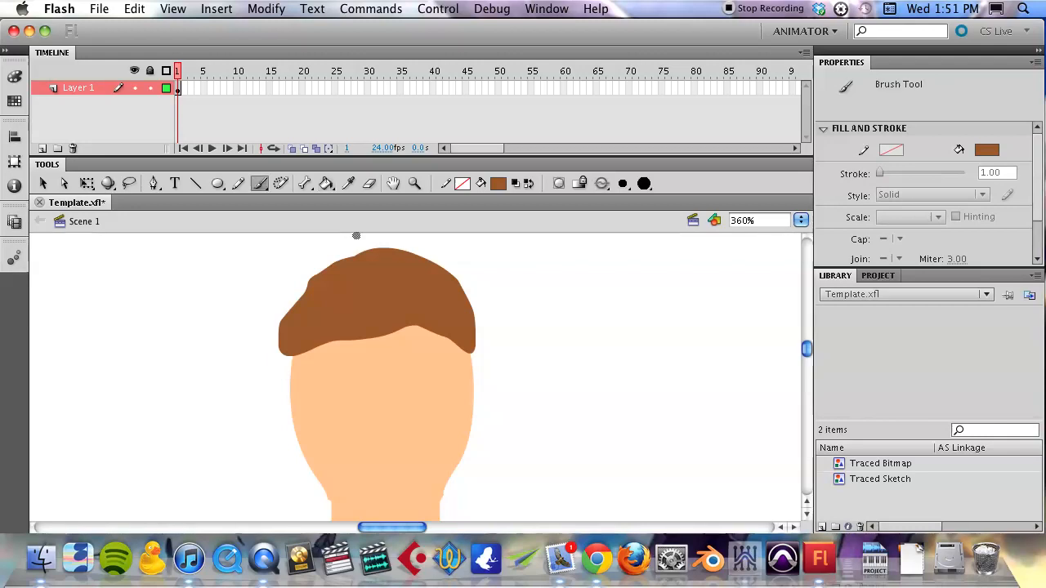
click(498, 183)
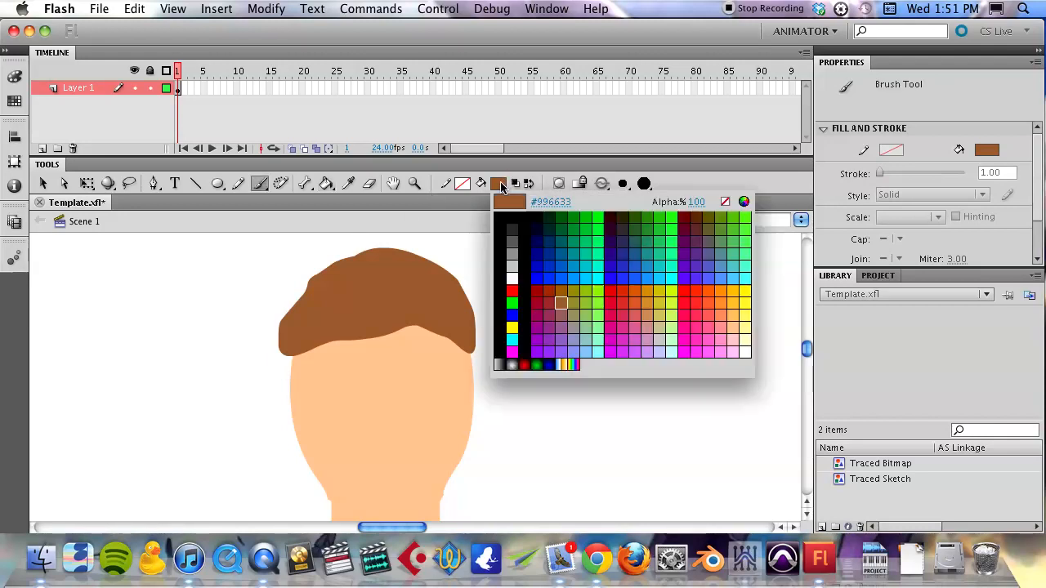
click(578, 301)
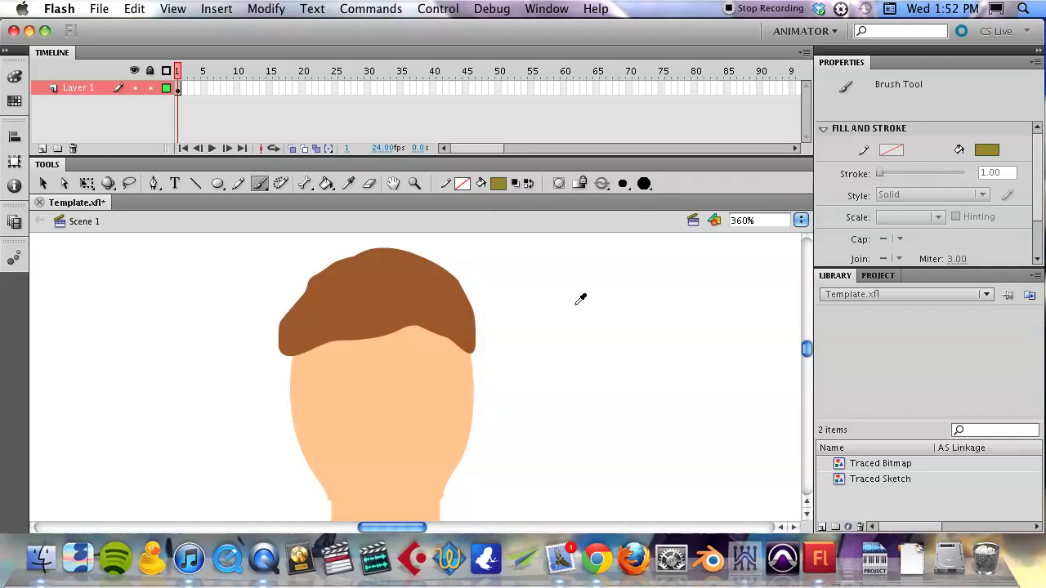
mouse_move(452, 326)
mouse_down()
mouse_move(434, 284)
mouse_move(402, 273)
mouse_up()
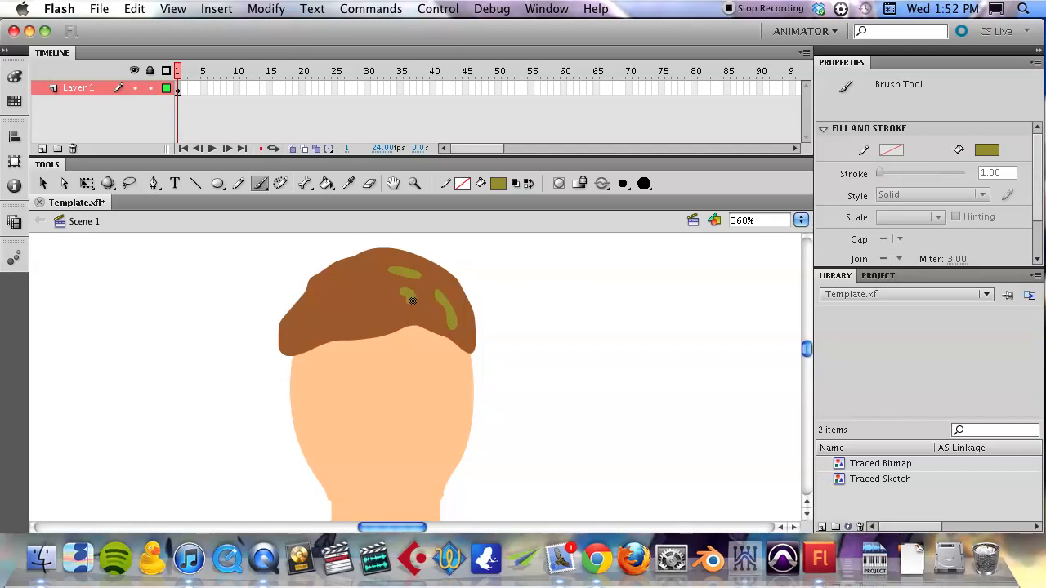
Sample the hair's brown and brush two short slanted eyebrows below the hairline, one on each side of the face
drag(397, 420, 383, 397)
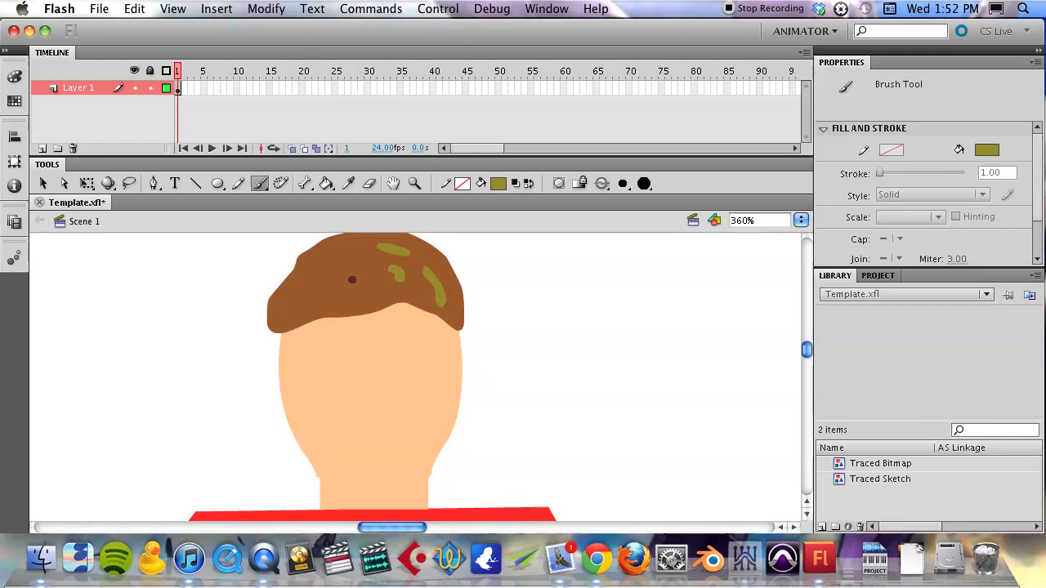
click(348, 183)
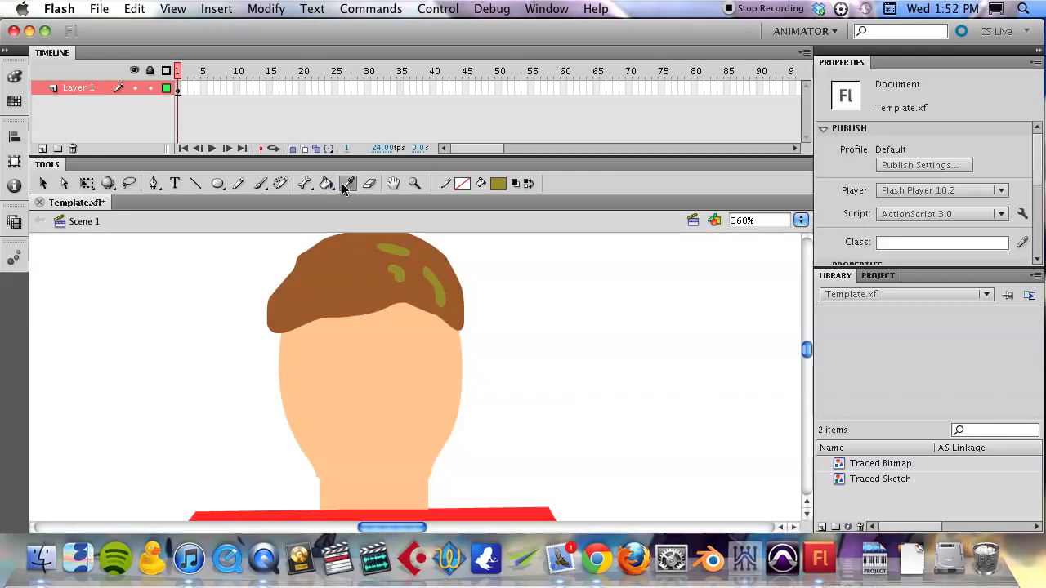
click(349, 277)
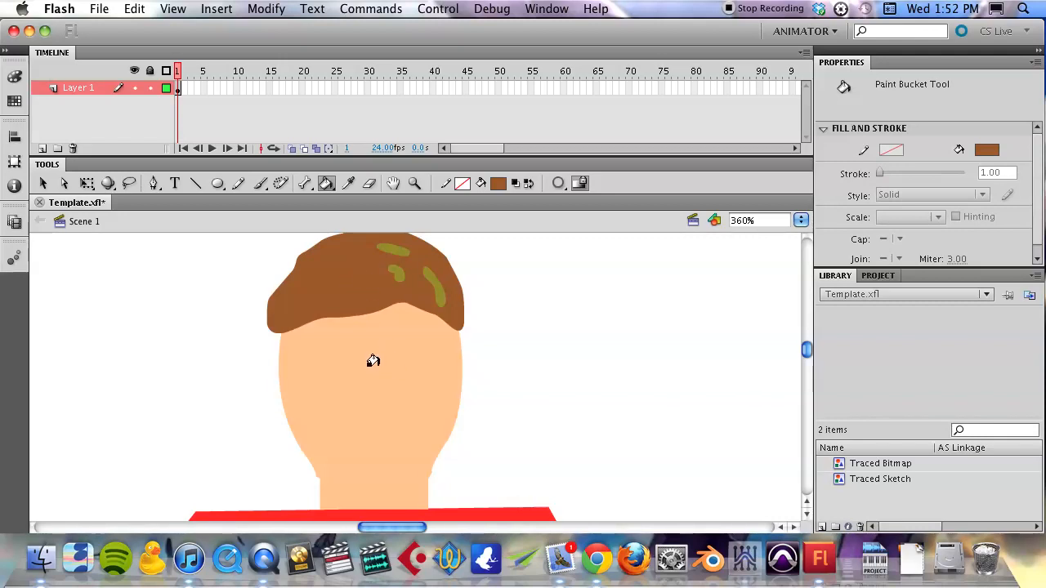
key(b)
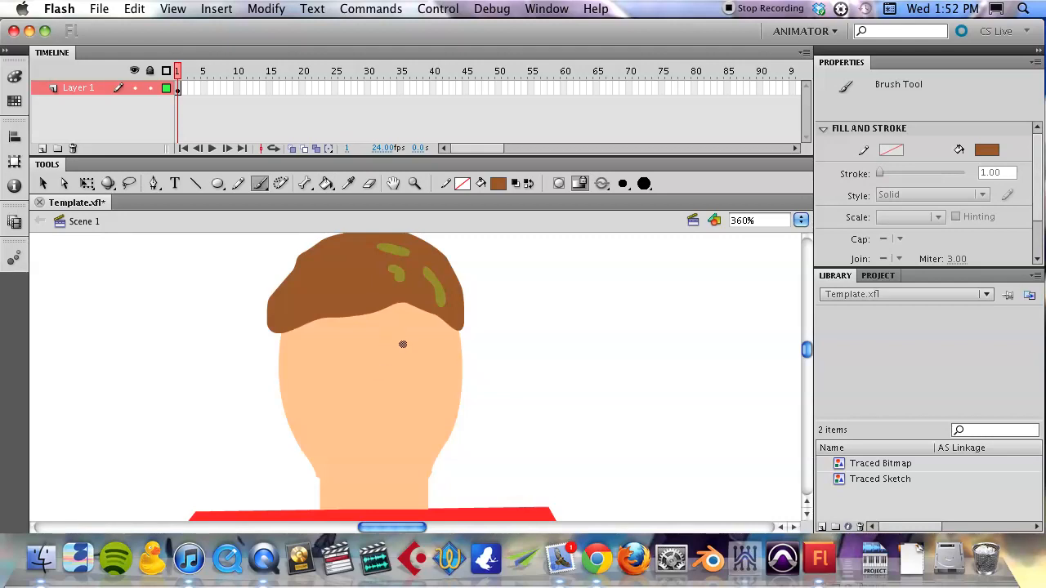
drag(403, 346, 433, 333)
drag(319, 345, 355, 353)
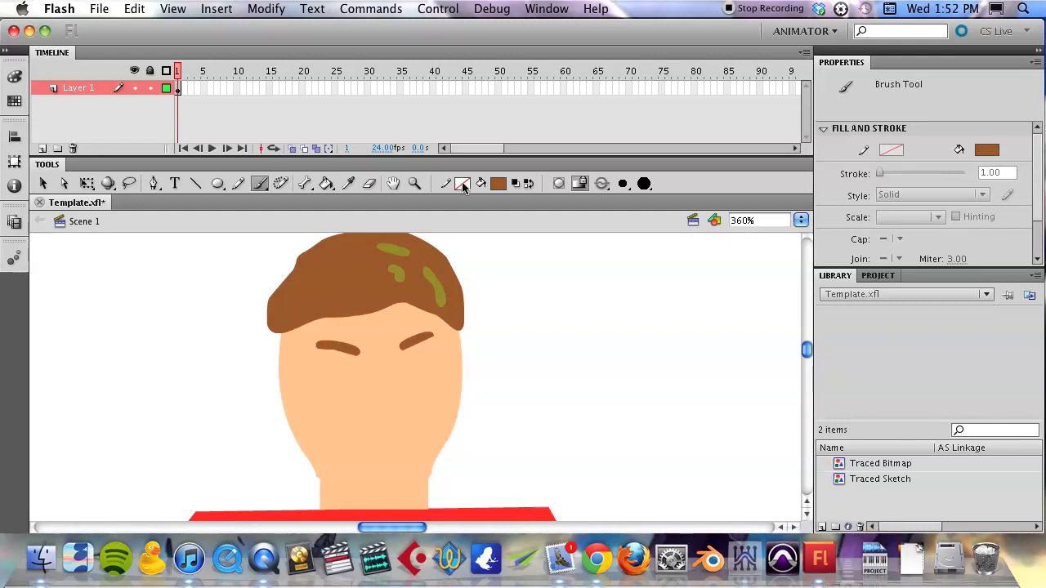
Paint two nostril dots and a curved smile on the face with a one-step smaller brush in black #000000
click(623, 183)
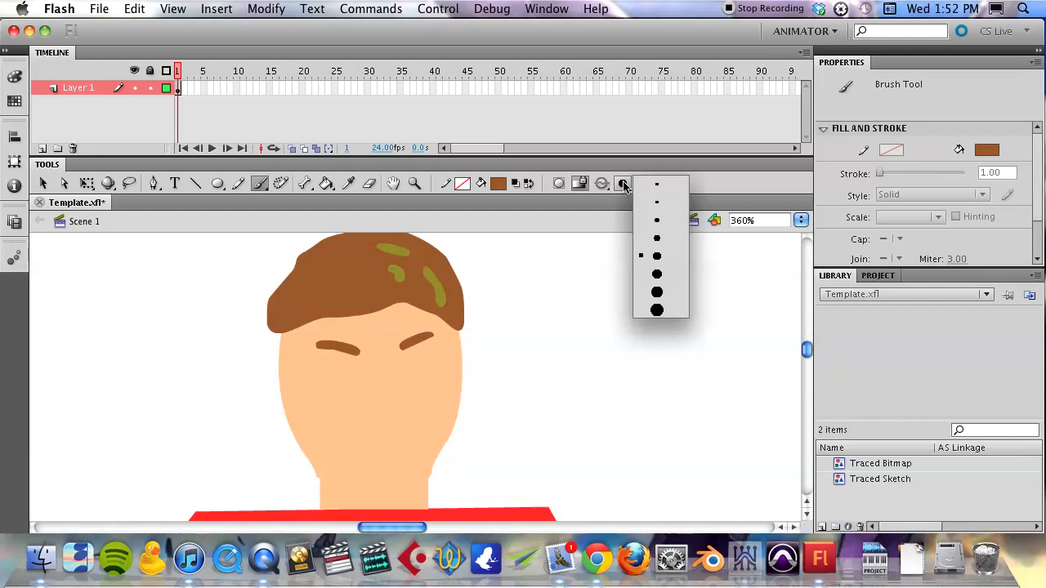
click(657, 238)
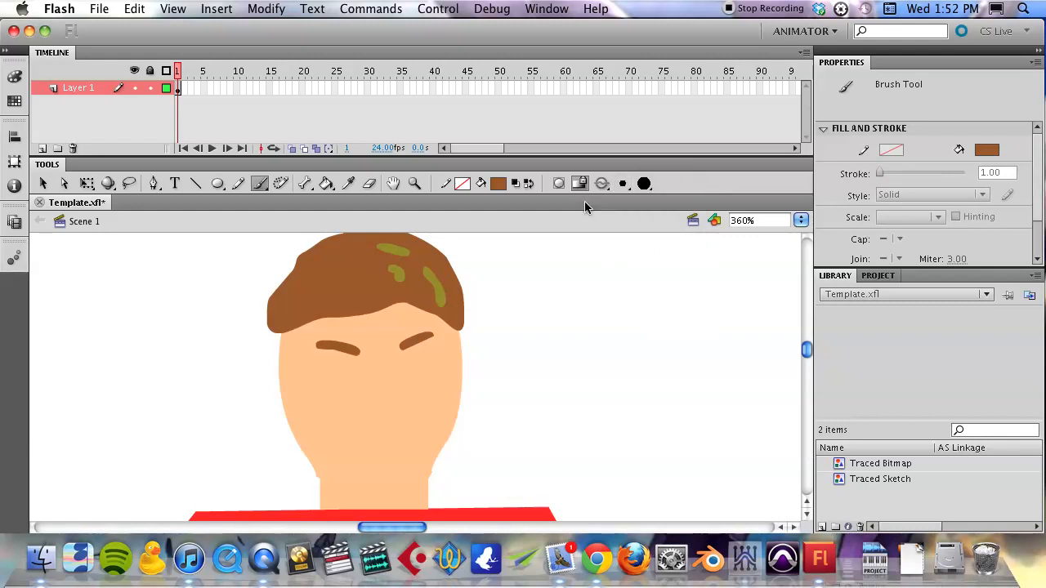
click(498, 183)
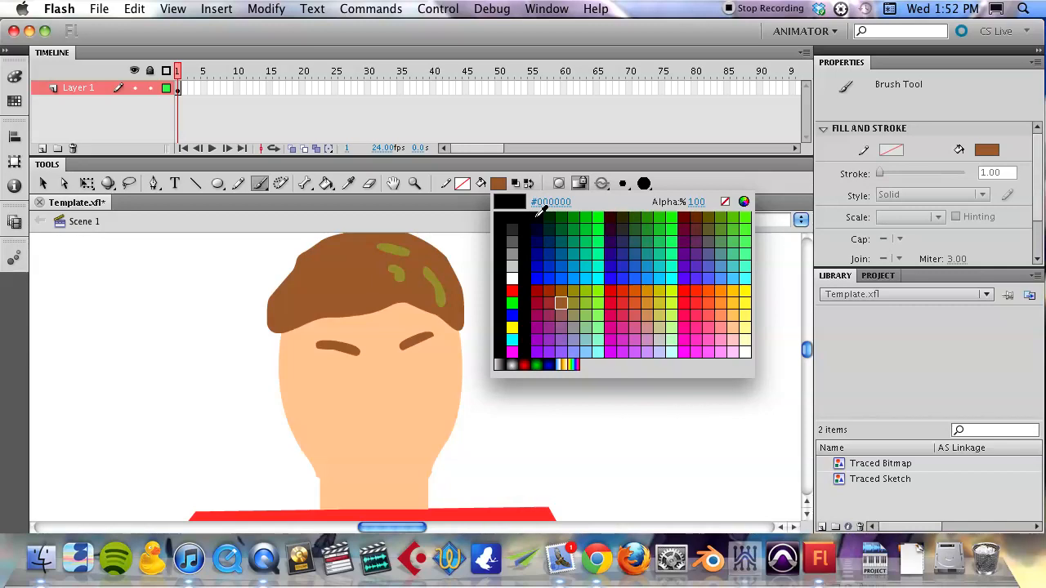
click(526, 213)
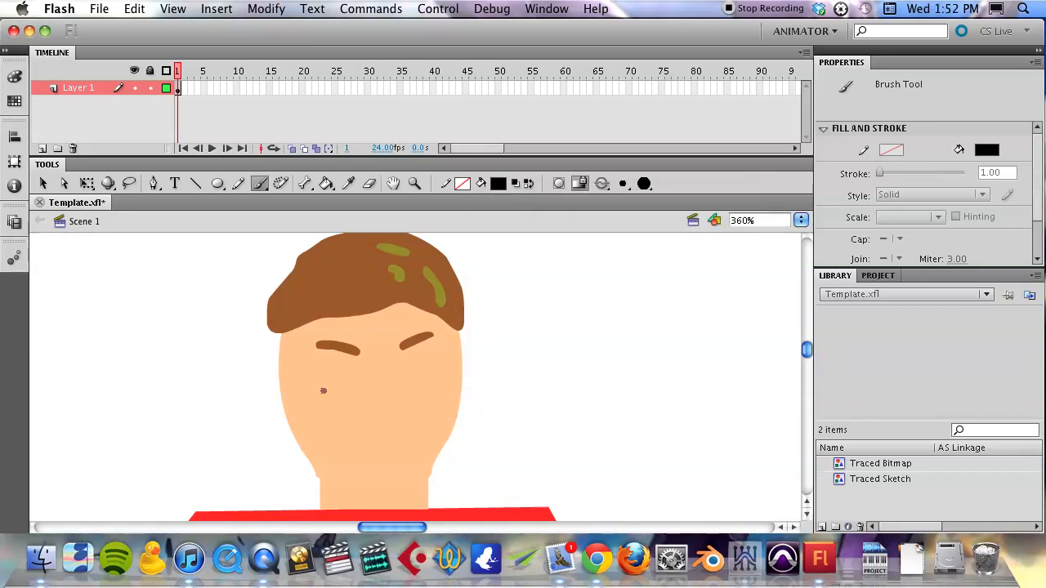
click(381, 402)
click(368, 404)
drag(390, 438, 419, 428)
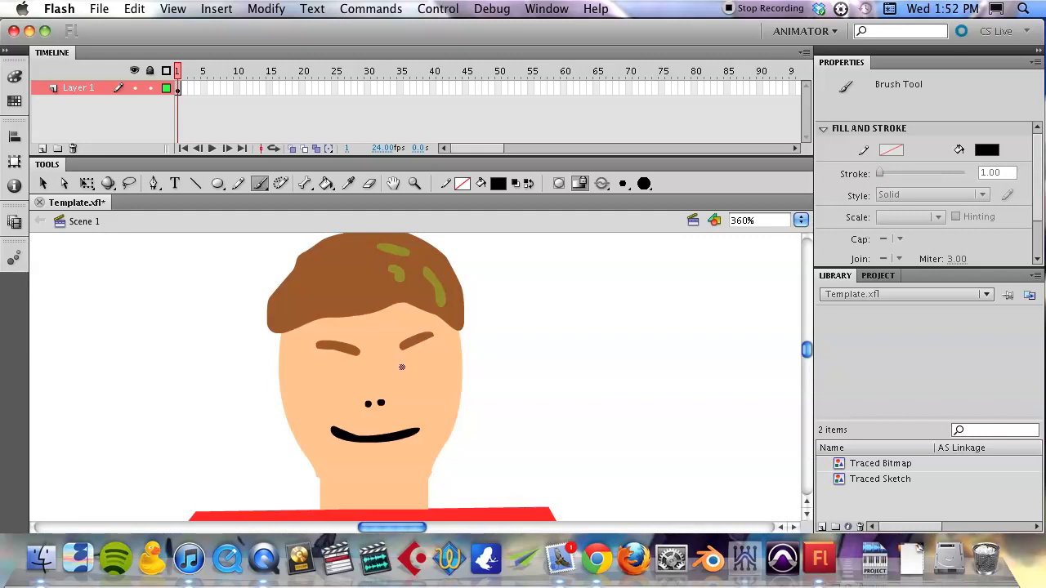
Convert the whole character into a graphic symbol named Boy and delete its instance from the stage
key(z)
alt+click(401, 419)
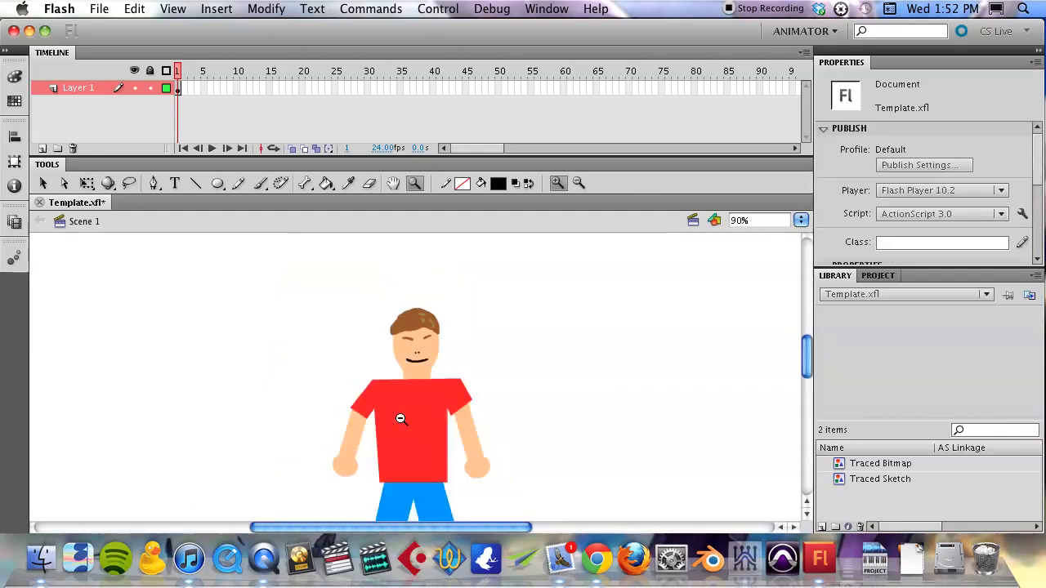
alt+click(400, 420)
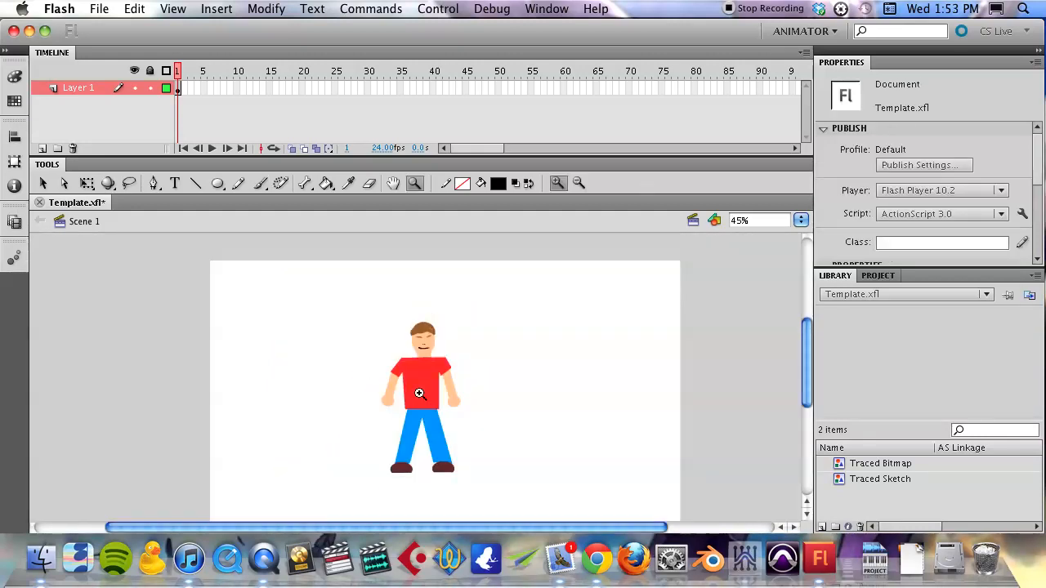
key(v)
drag(350, 302, 483, 494)
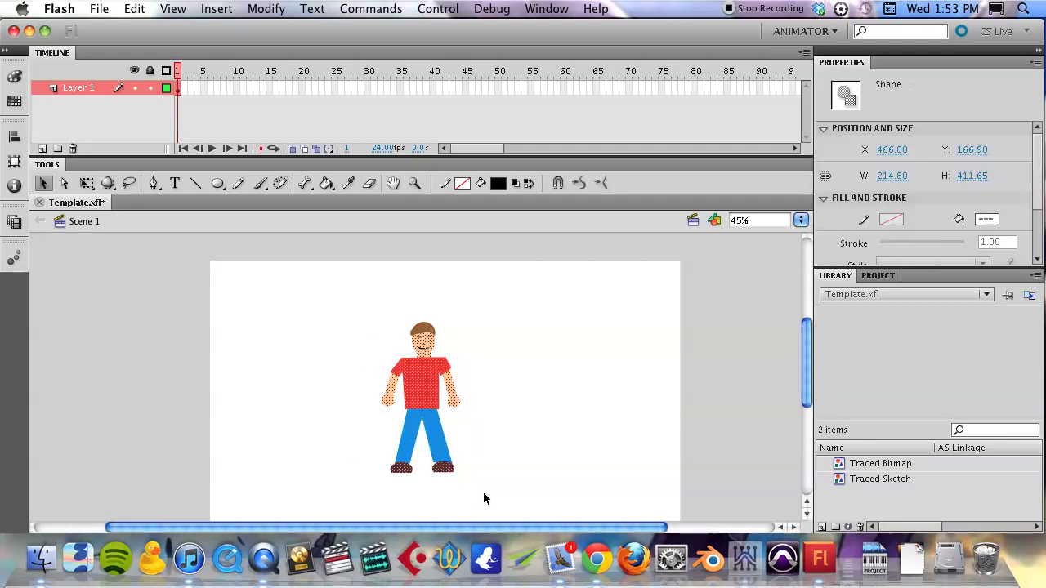
right_click(420, 374)
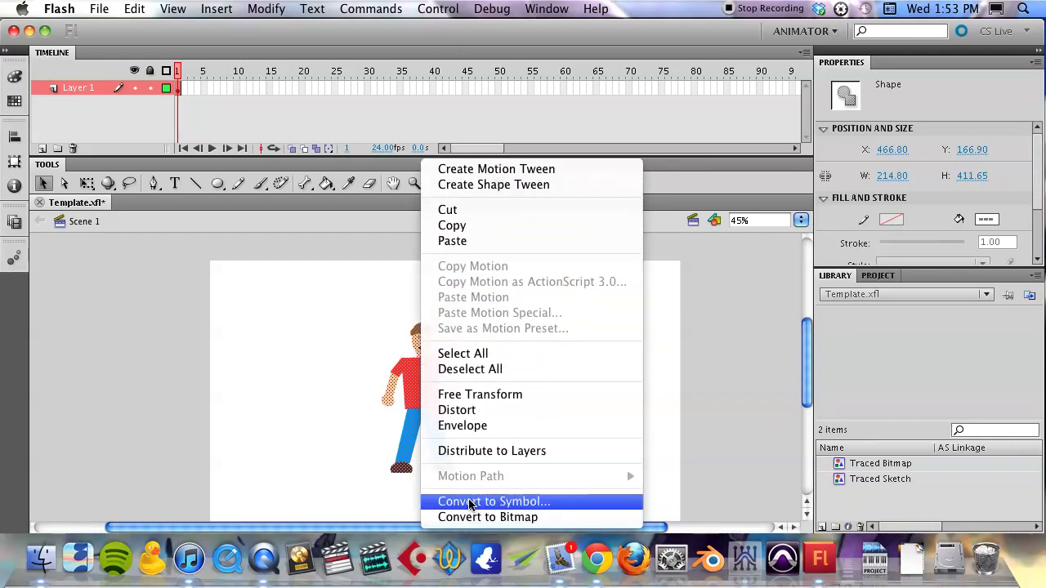
click(470, 504)
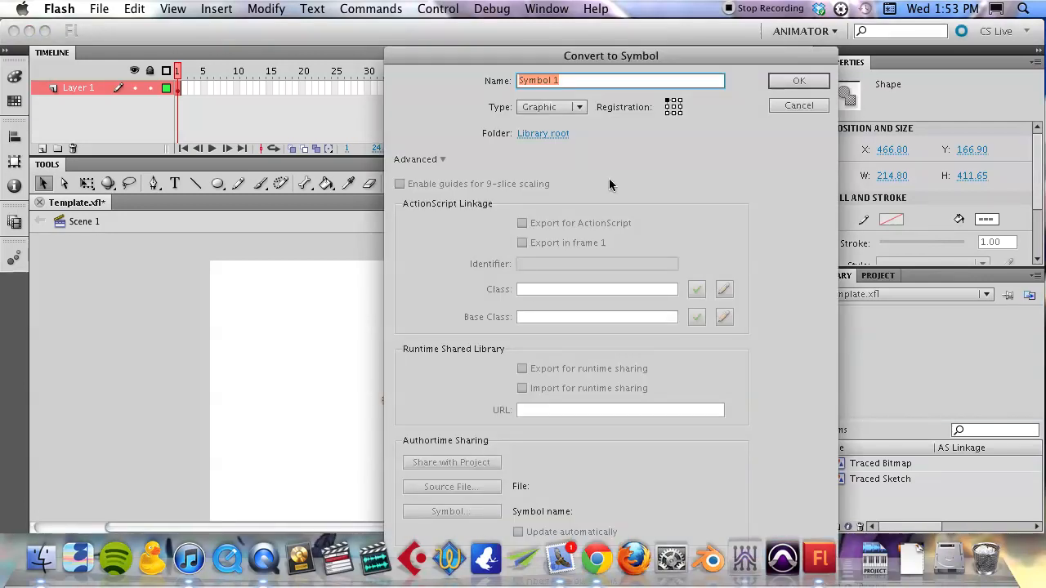
text(Boy)
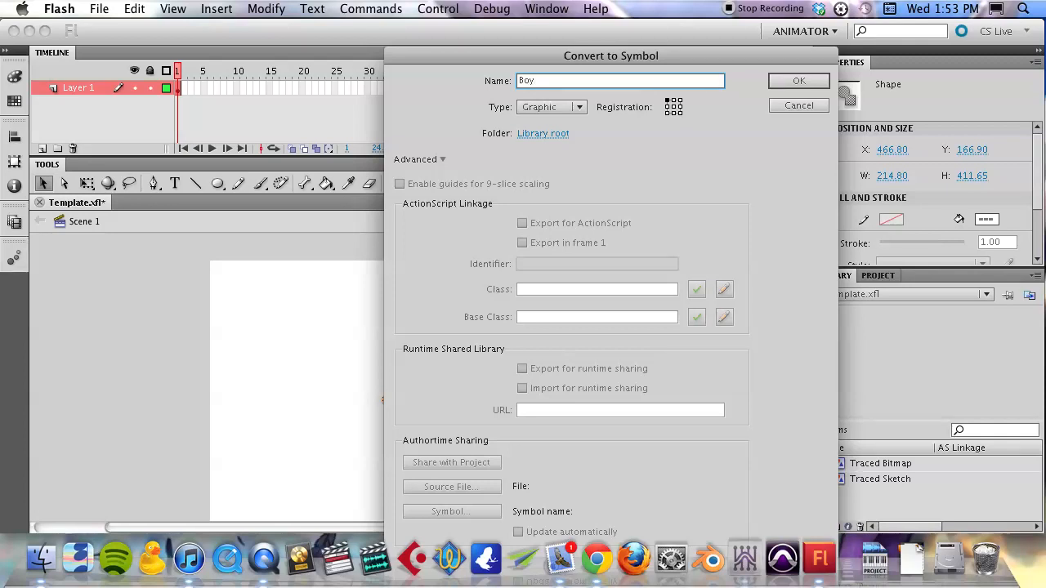
key(Return)
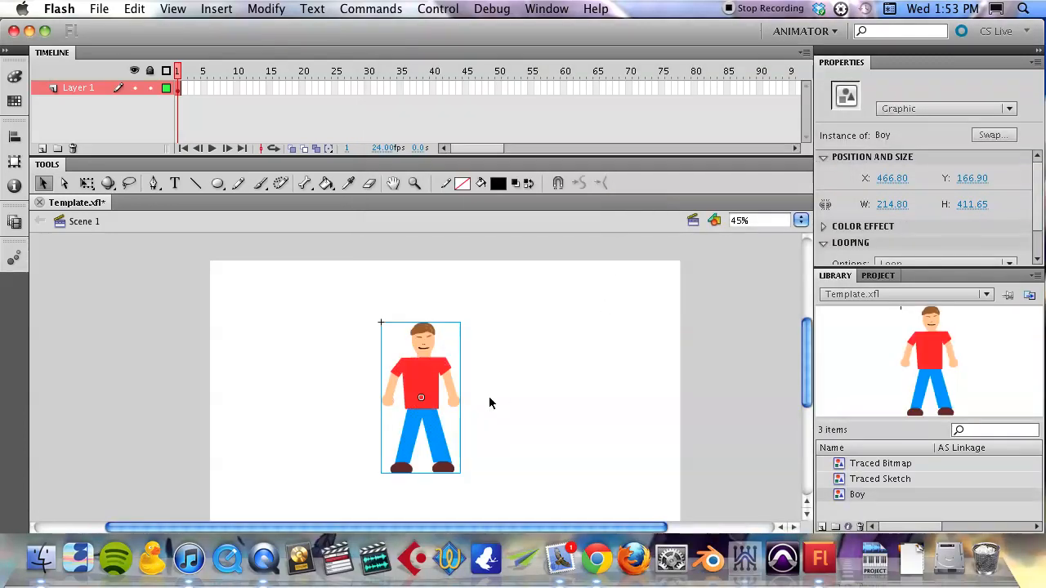
key(Delete)
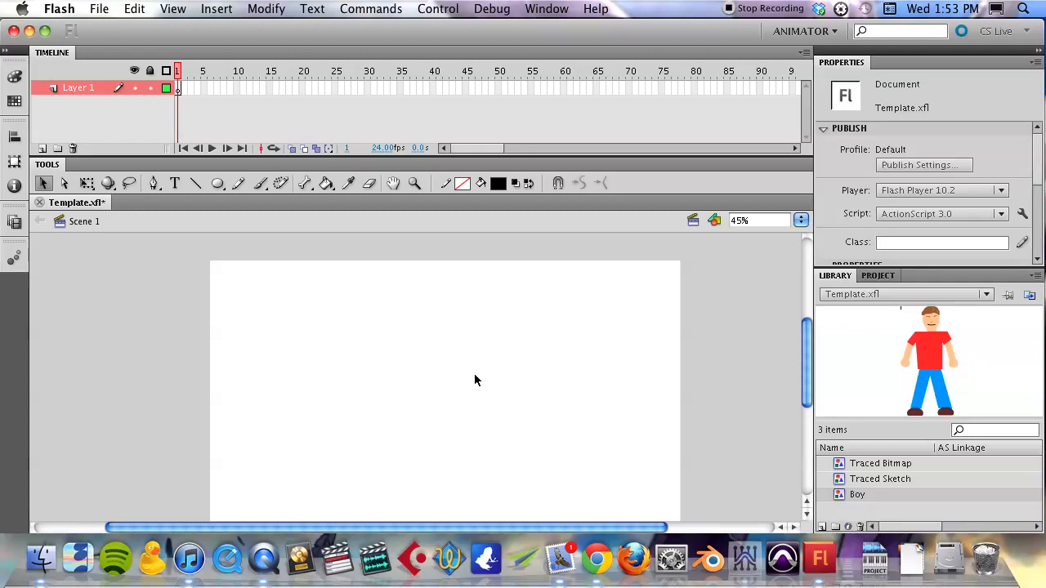